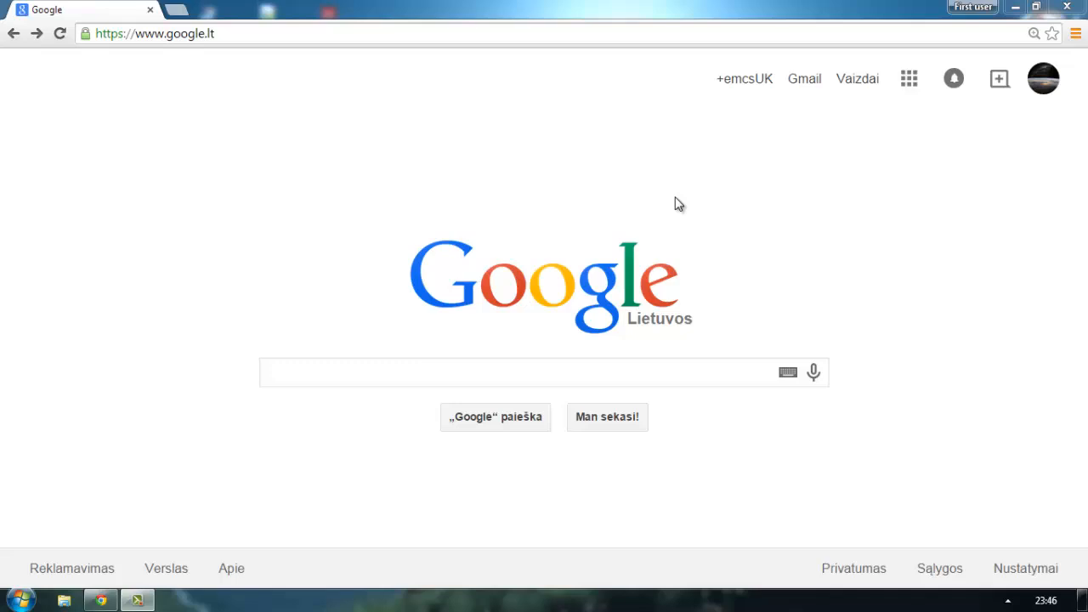
# - Search Google for "download java jdk" and open the Java SE Development Kit 8 result on oracle.com
pyautogui.click(282, 379)
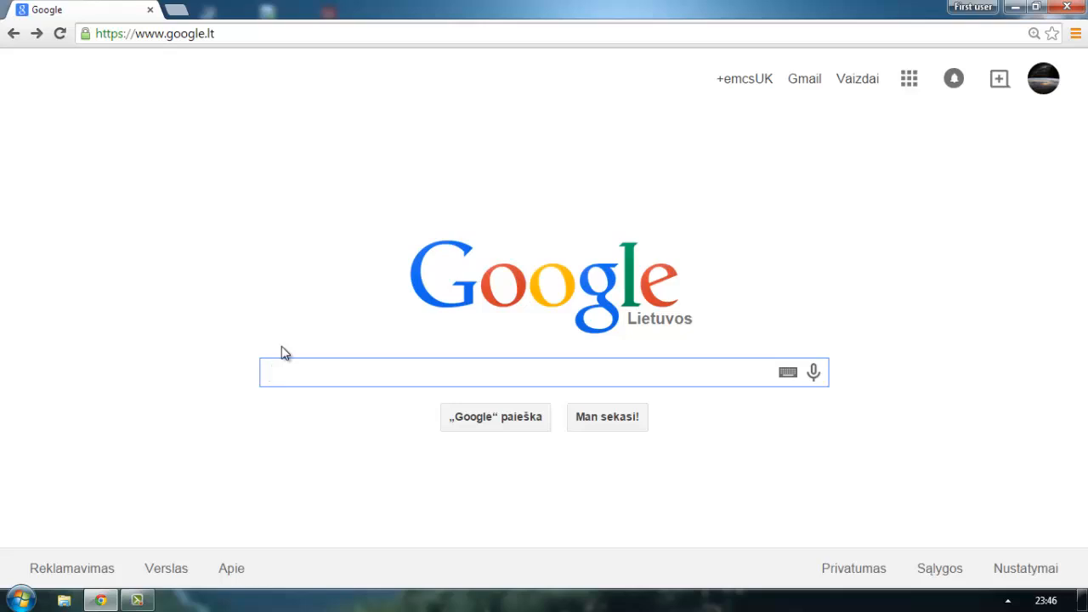
pyautogui.write('dow')
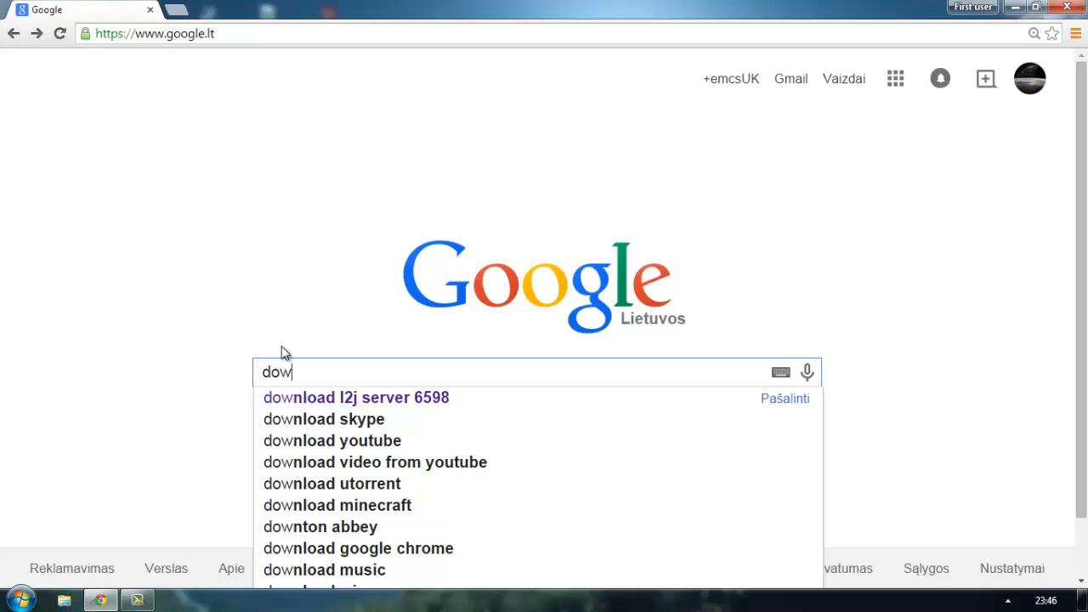
pyautogui.write('nload java ')
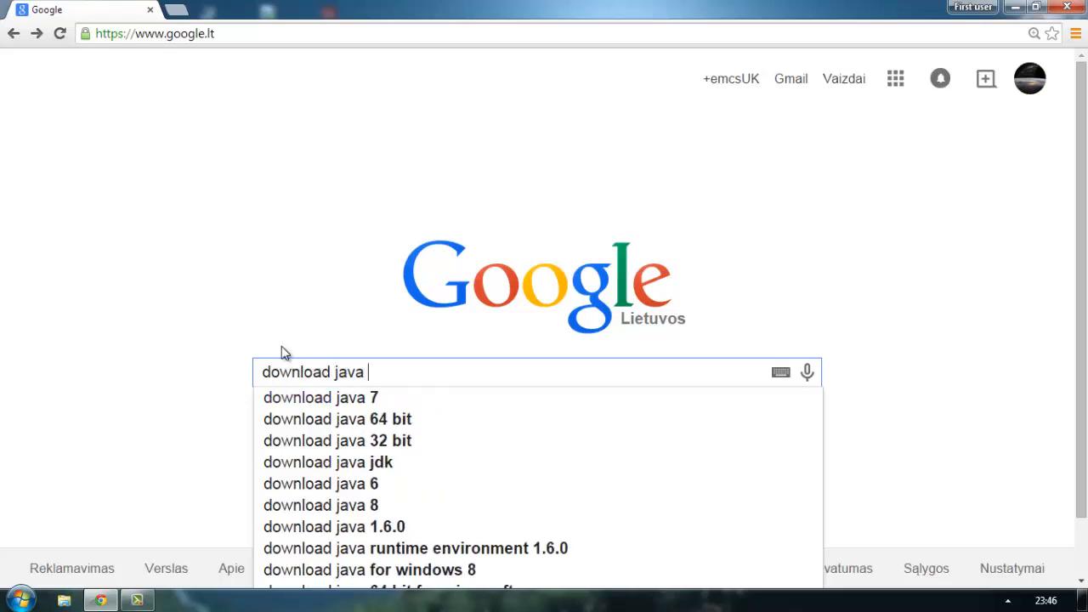
pyautogui.write('jdk')
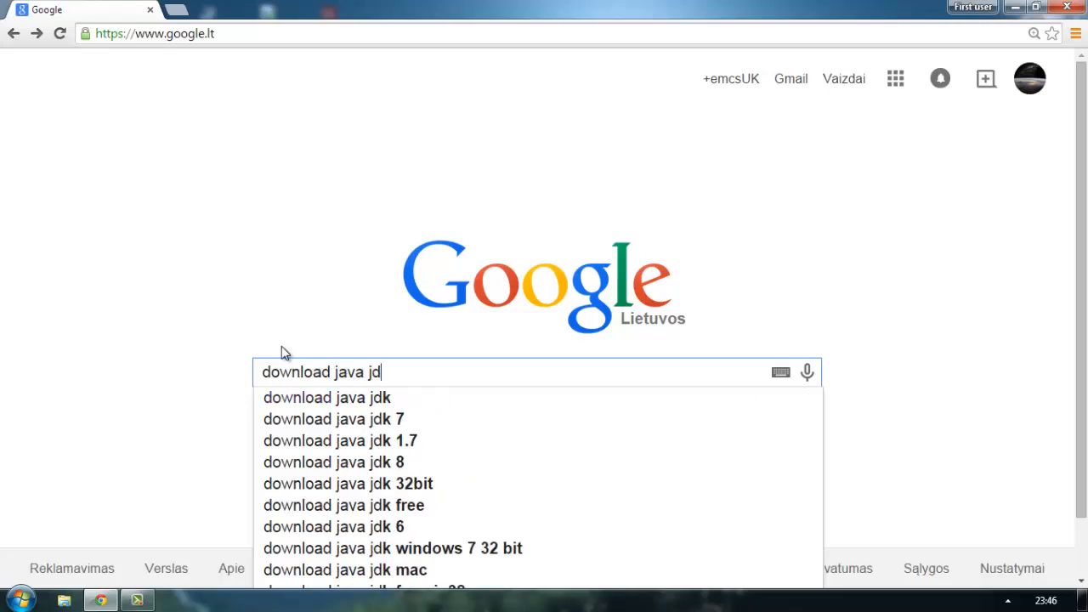
pyautogui.press('Return')
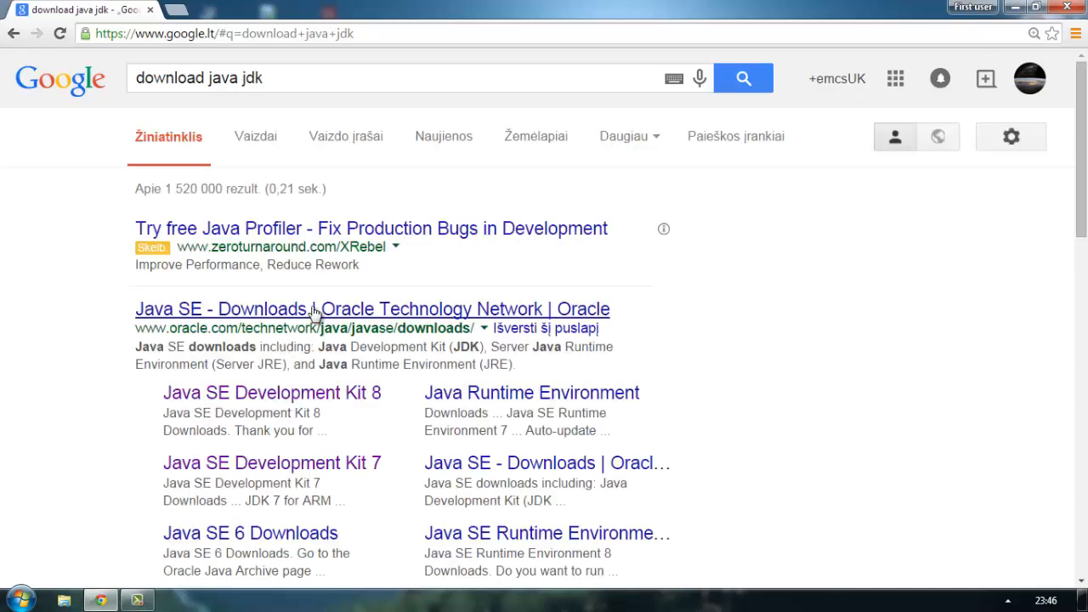
pyautogui.scroll(-1, 319, 311)
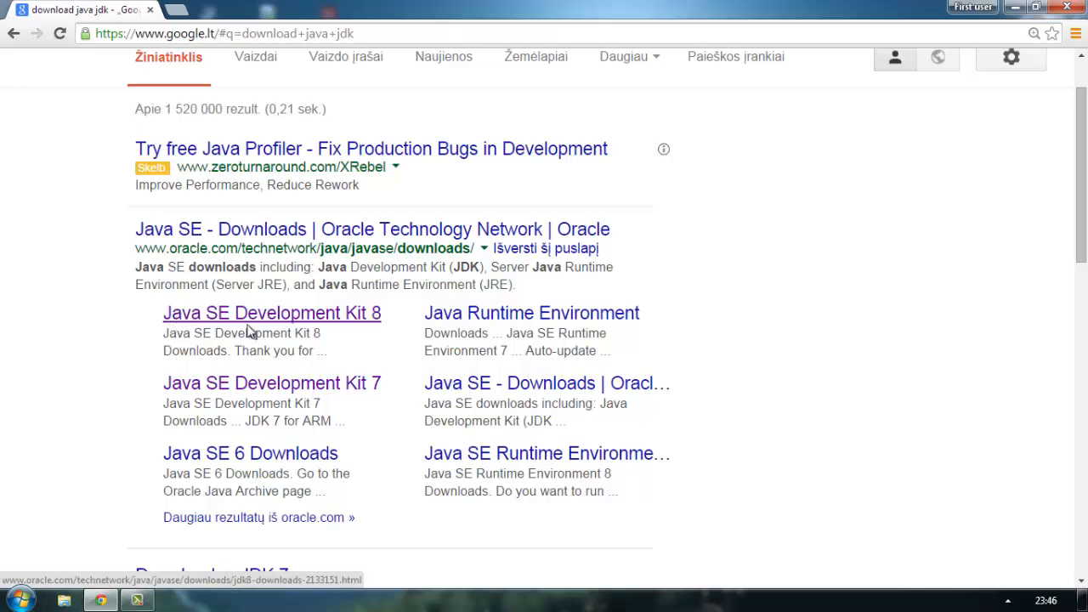
pyautogui.click(370, 317)
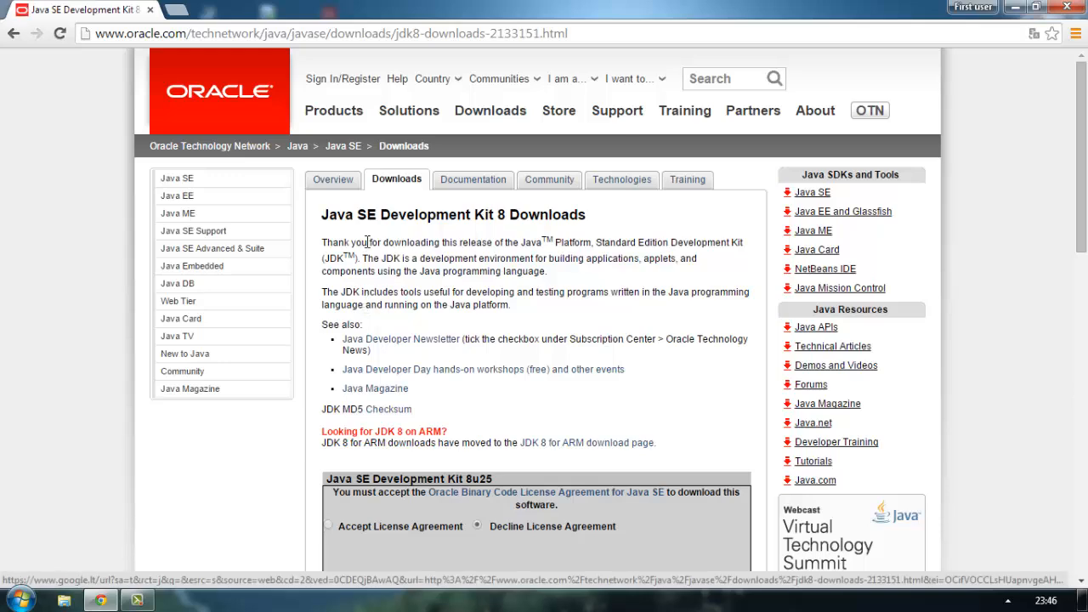
# - Examine the Java SE Development Kit 8u25 download table, comparing the Linux packages with the Windows x86 and x64 packages
pyautogui.scroll(-1, 368, 242)
pyautogui.scroll(1, 369, 243)
pyautogui.scroll(-2, 466, 336)
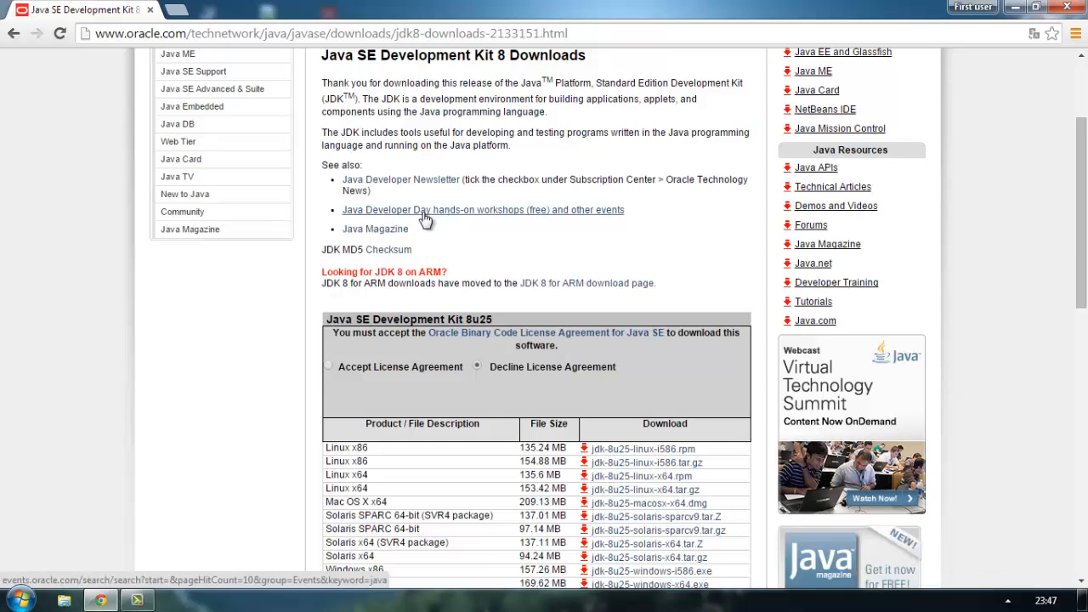
pyautogui.scroll(-3, 425, 220)
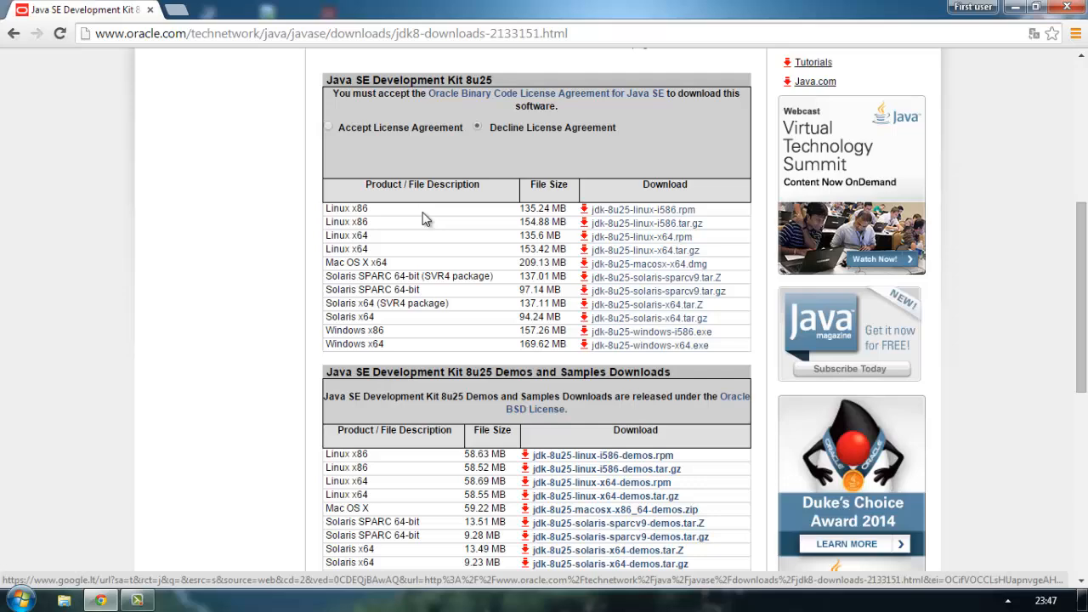
pyautogui.scroll(2, 425, 220)
pyautogui.scroll(-2, 418, 214)
pyautogui.moveTo(326, 205); pyautogui.dragTo(451, 219)
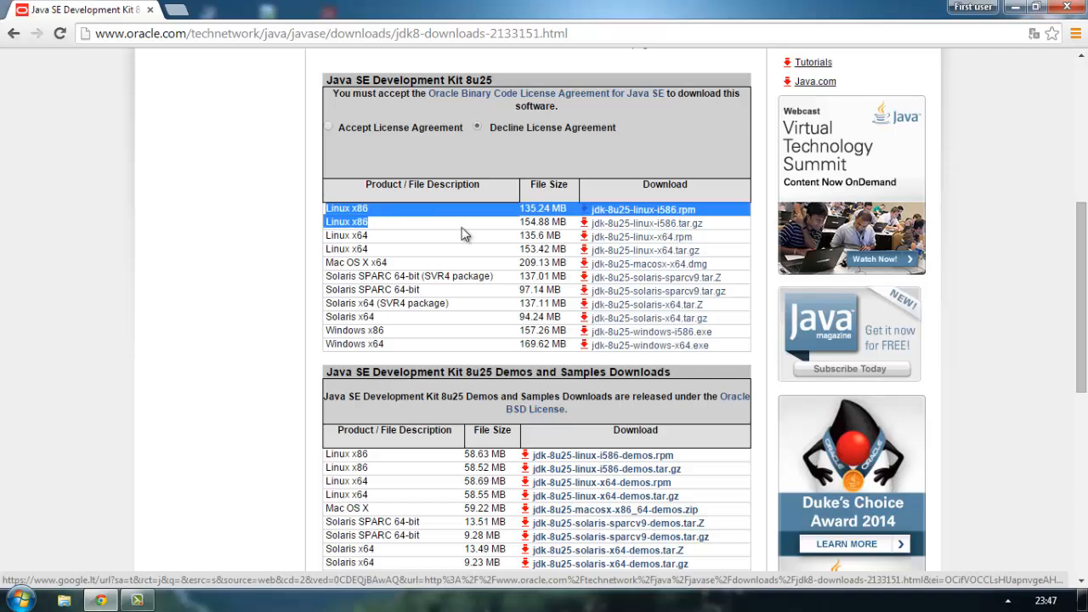
pyautogui.click(434, 241)
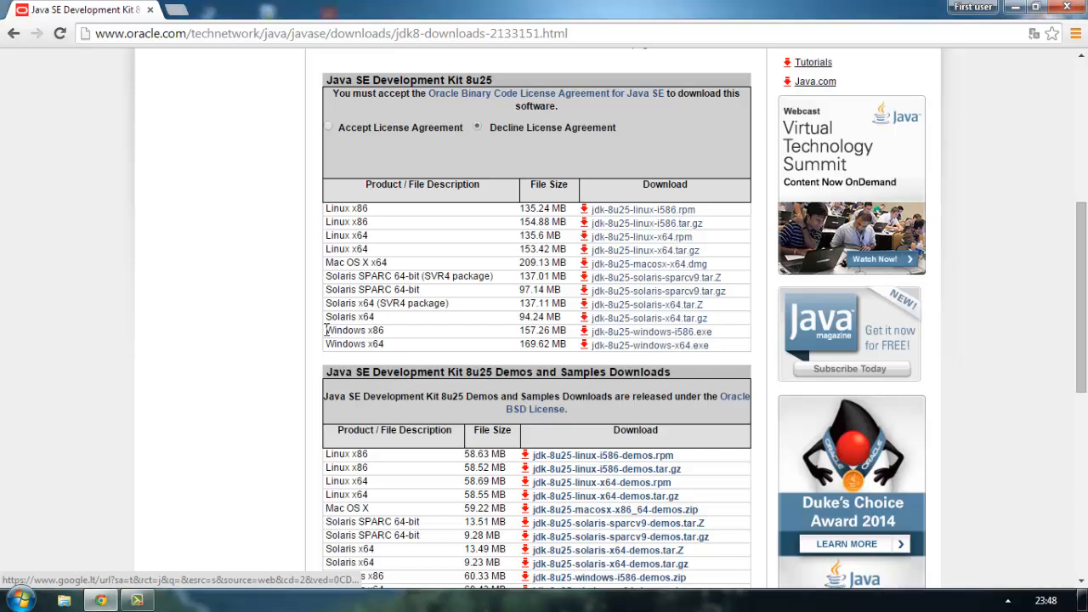
pyautogui.moveTo(325, 330); pyautogui.dragTo(384, 344)
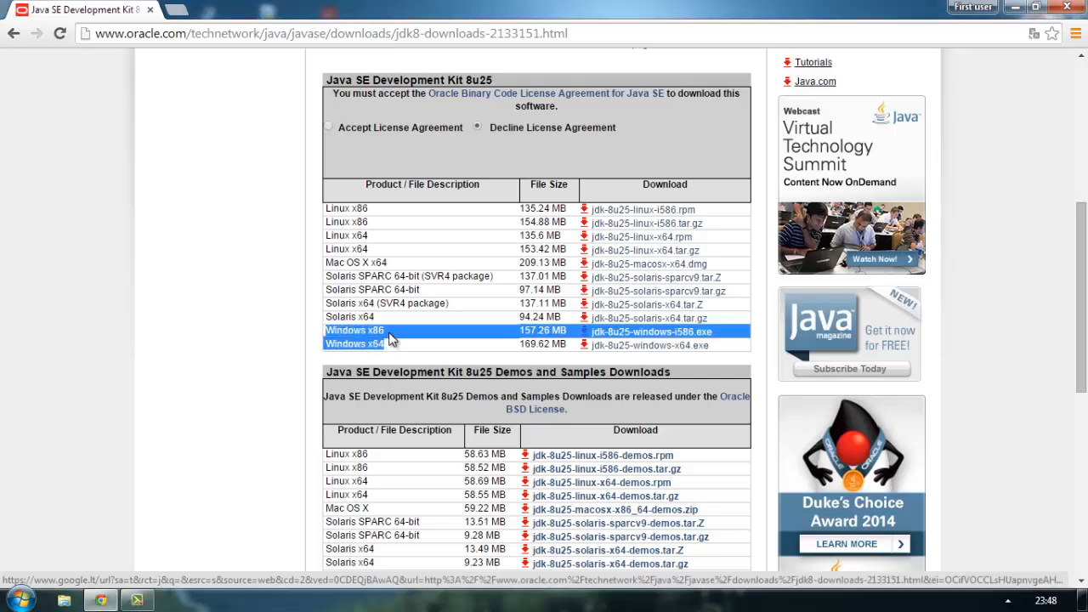
pyautogui.click(388, 336)
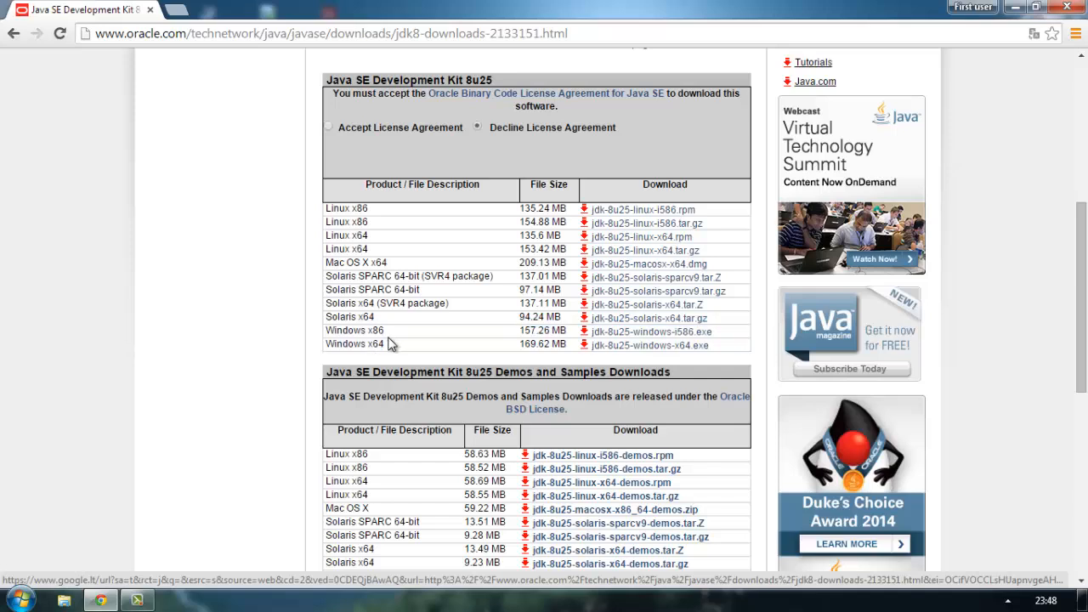
pyautogui.moveTo(390, 347); pyautogui.dragTo(362, 347)
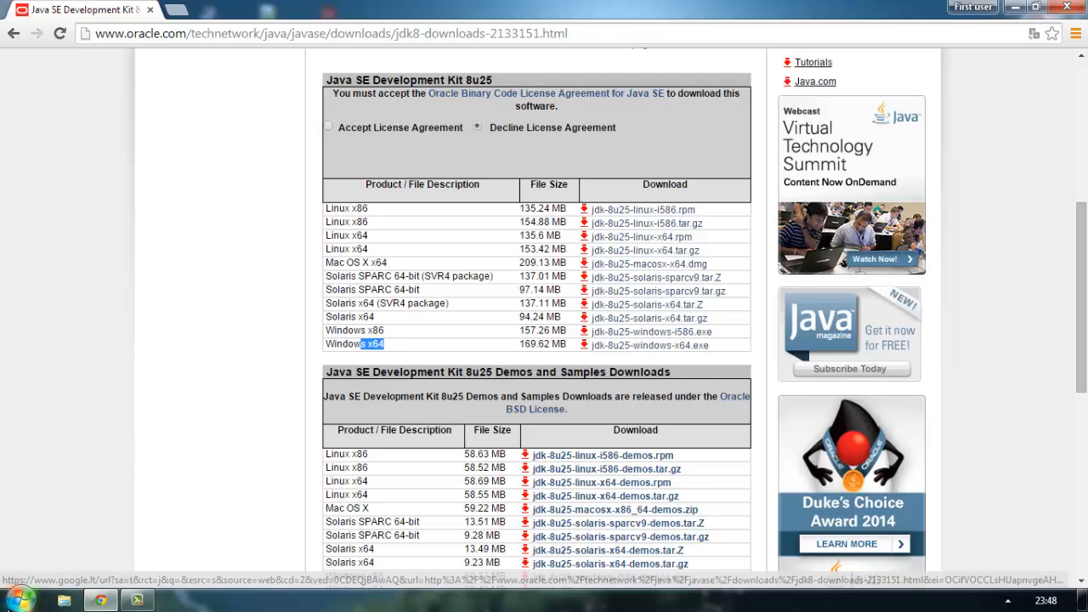
# - Check the computer's system properties for the operating system type, and close the System window
pyautogui.click(20, 601)
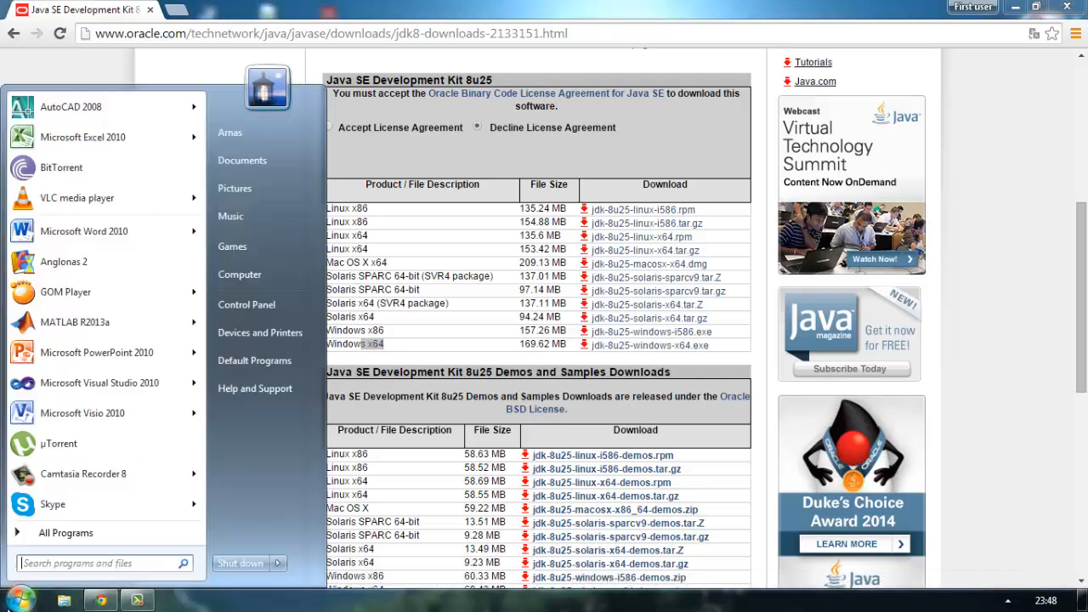
pyautogui.rightClick(270, 267)
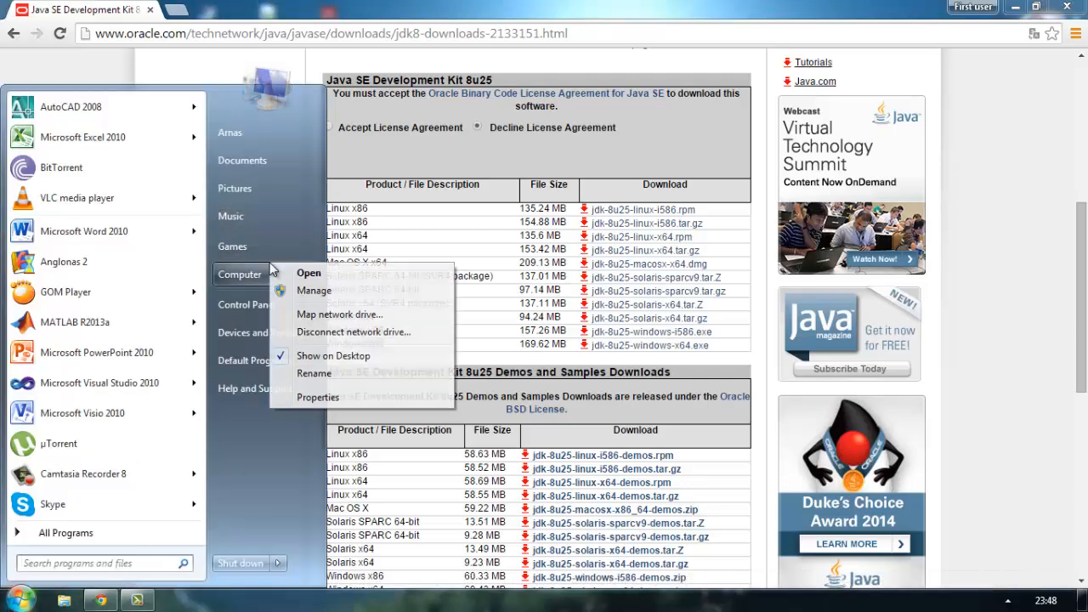
pyautogui.click(318, 397)
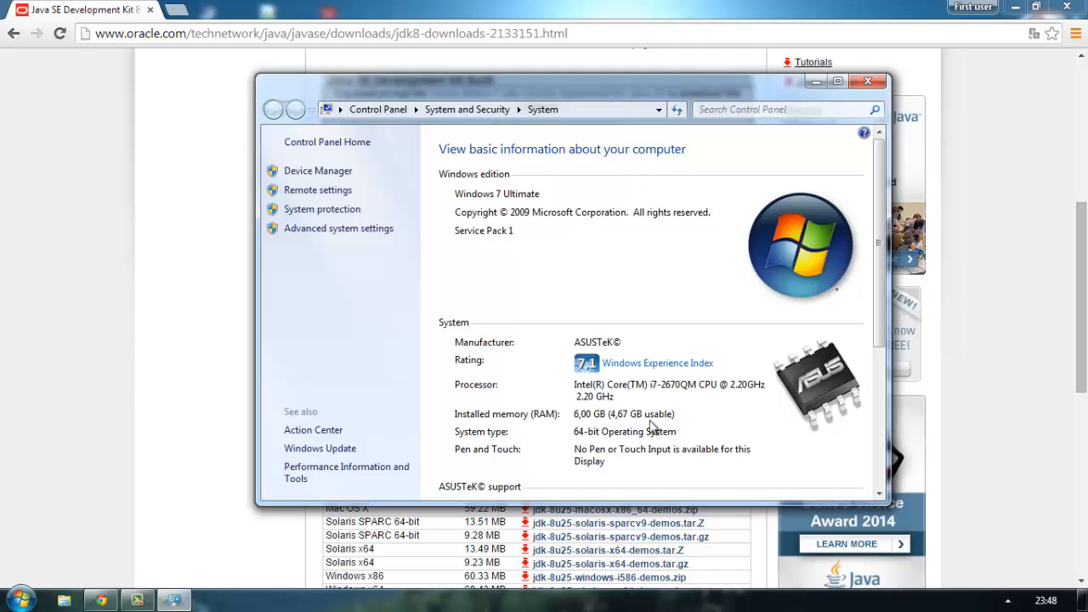
pyautogui.click(867, 81)
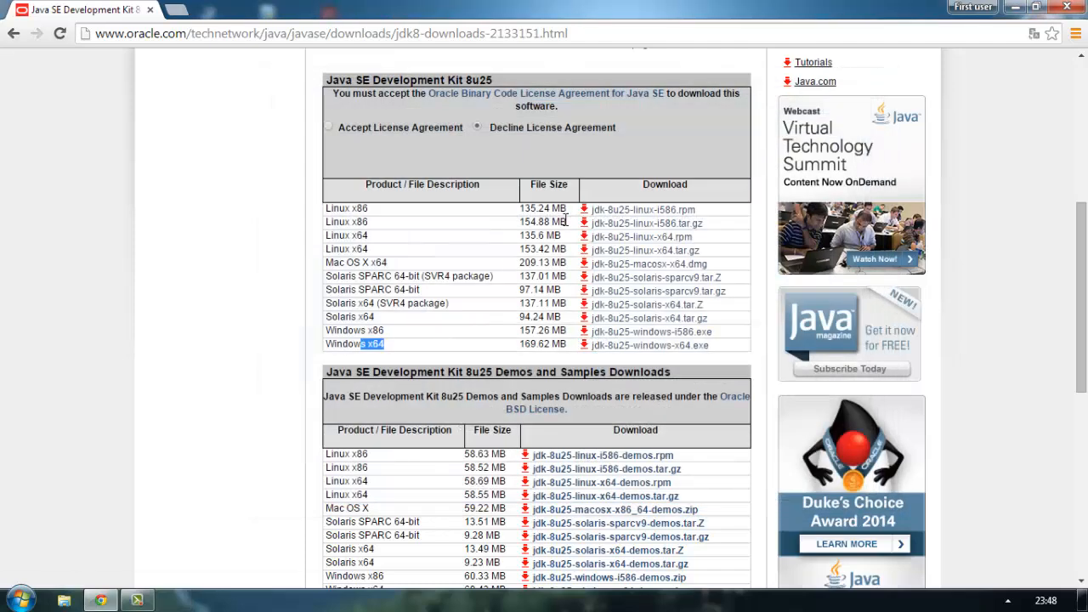
# - Accept the Java SE Development Kit 8u25 license agreement and download jdk-8u25-windows-x64.exe
pyautogui.click(642, 347)
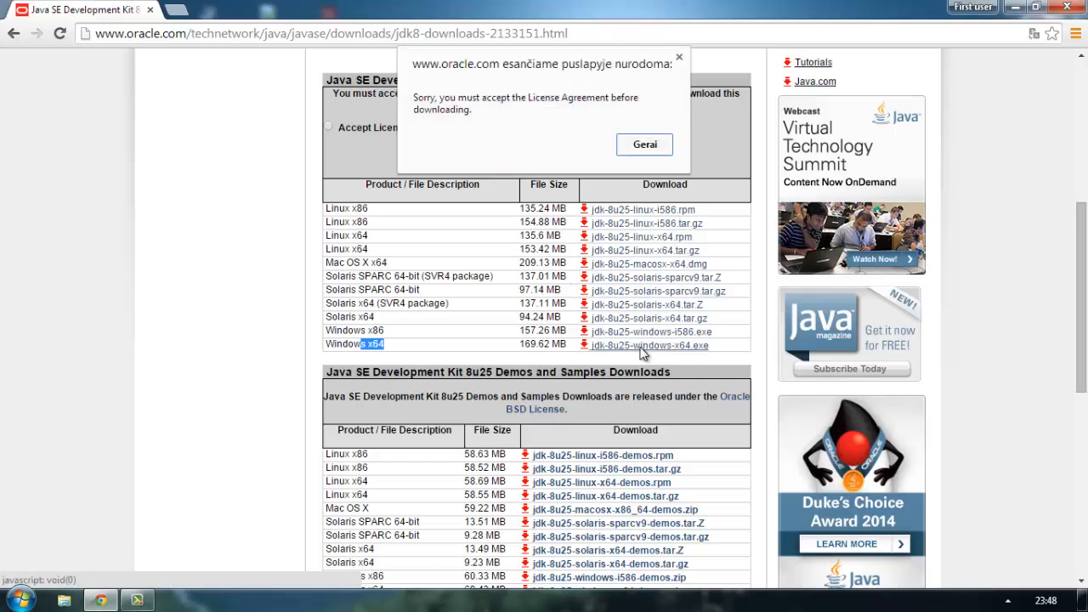
pyautogui.click(644, 146)
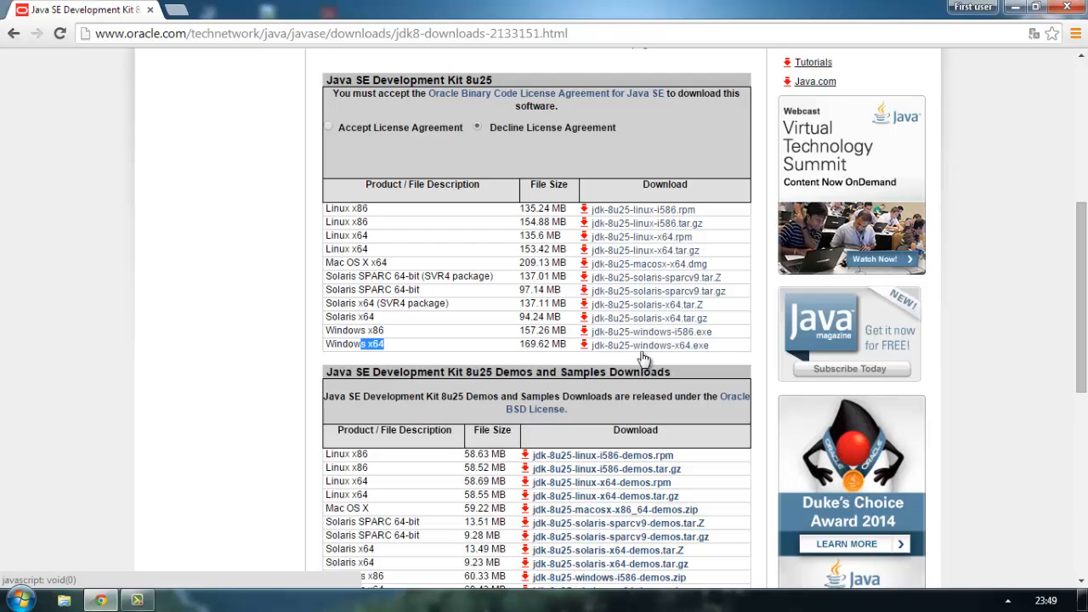
pyautogui.scroll(-4, 625, 306)
pyautogui.scroll(6, 618, 275)
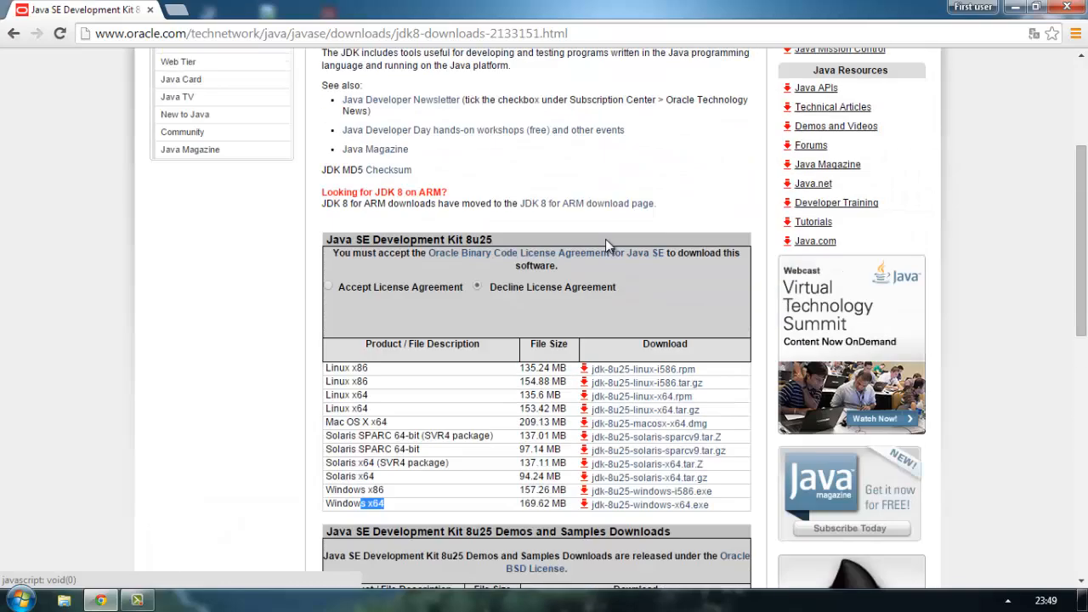
pyautogui.scroll(2, 606, 242)
pyautogui.scroll(-1, 436, 408)
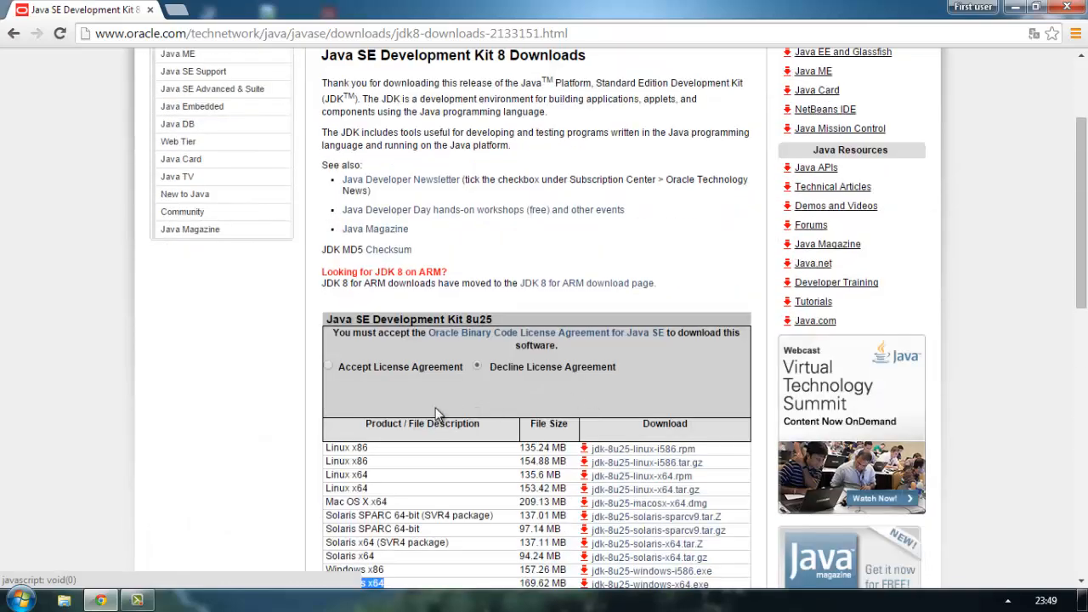
pyautogui.click(329, 367)
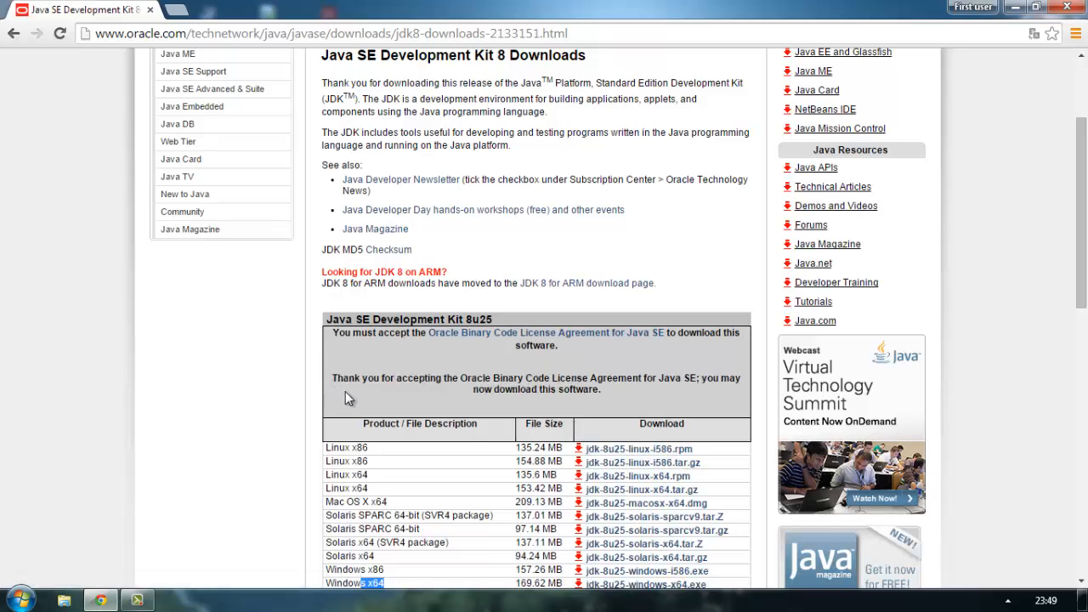
pyautogui.scroll(-2, 536, 375)
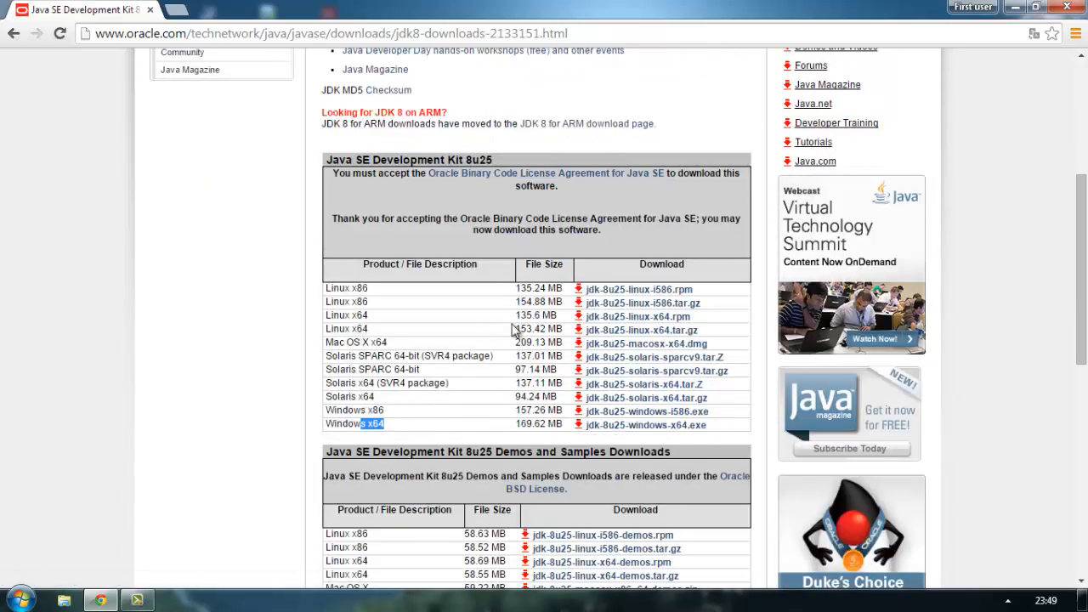
pyautogui.click(618, 434)
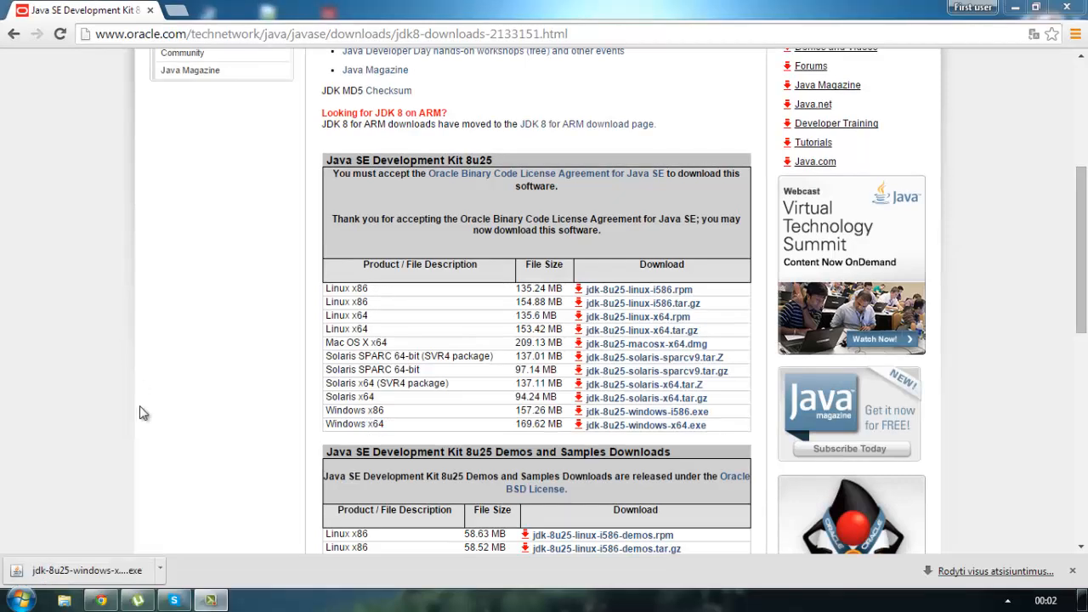
# - Run the downloaded JDK installer and install Java SE Development Kit 8 Update 25 (64-bit) with the default features and destination folders
pyautogui.click(88, 571)
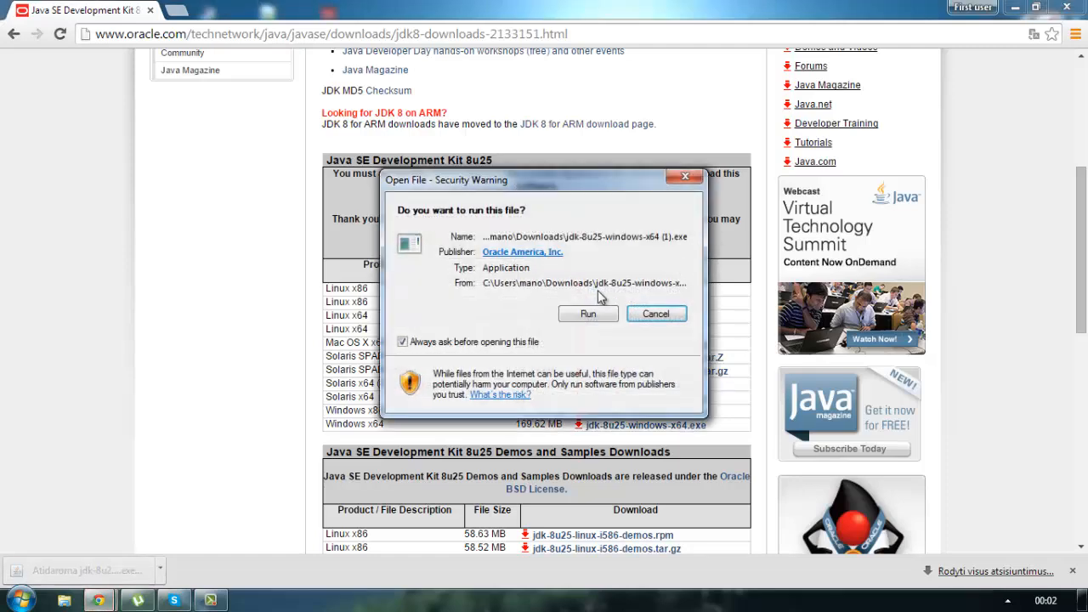
pyautogui.click(585, 313)
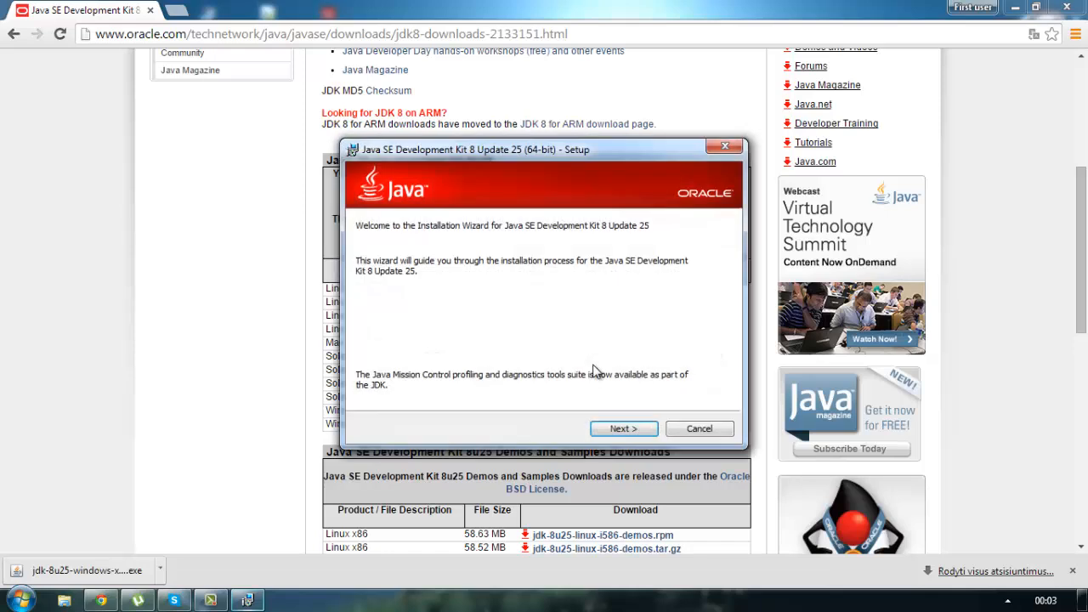
pyautogui.click(623, 430)
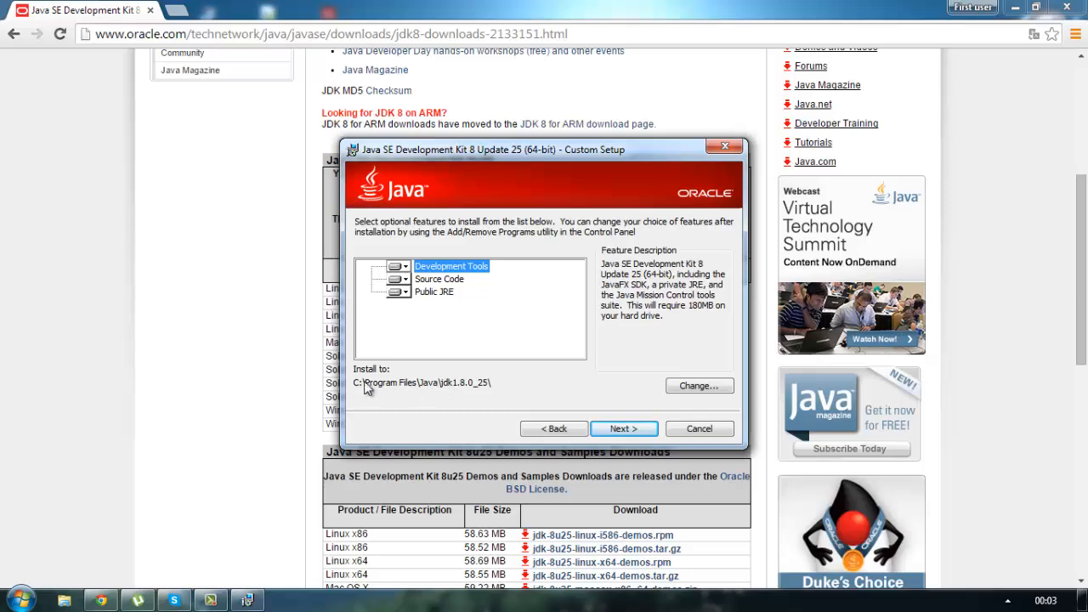
pyautogui.click(639, 430)
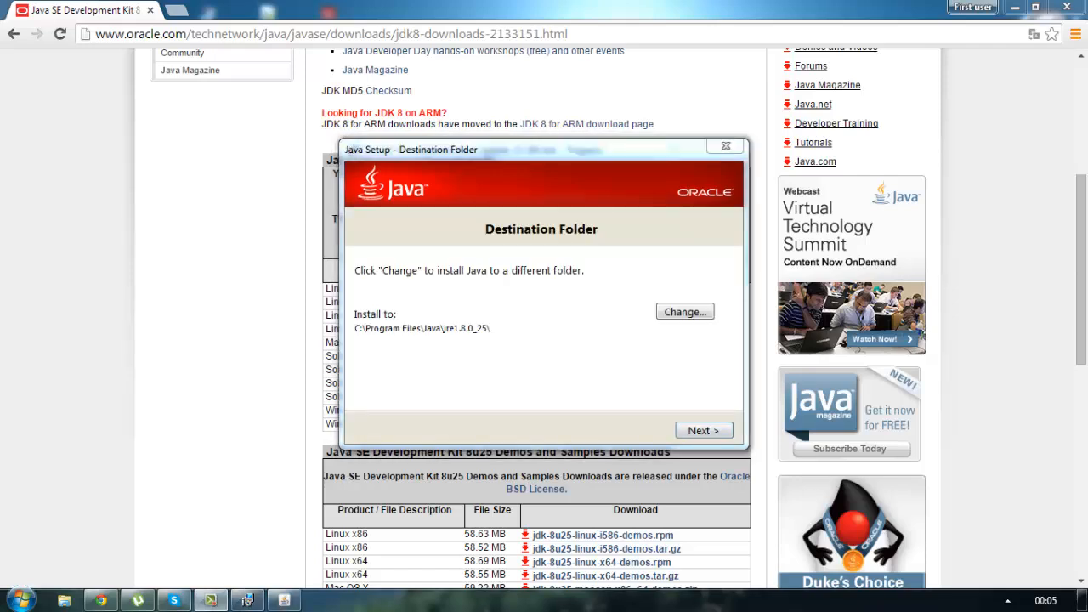
pyautogui.click(692, 431)
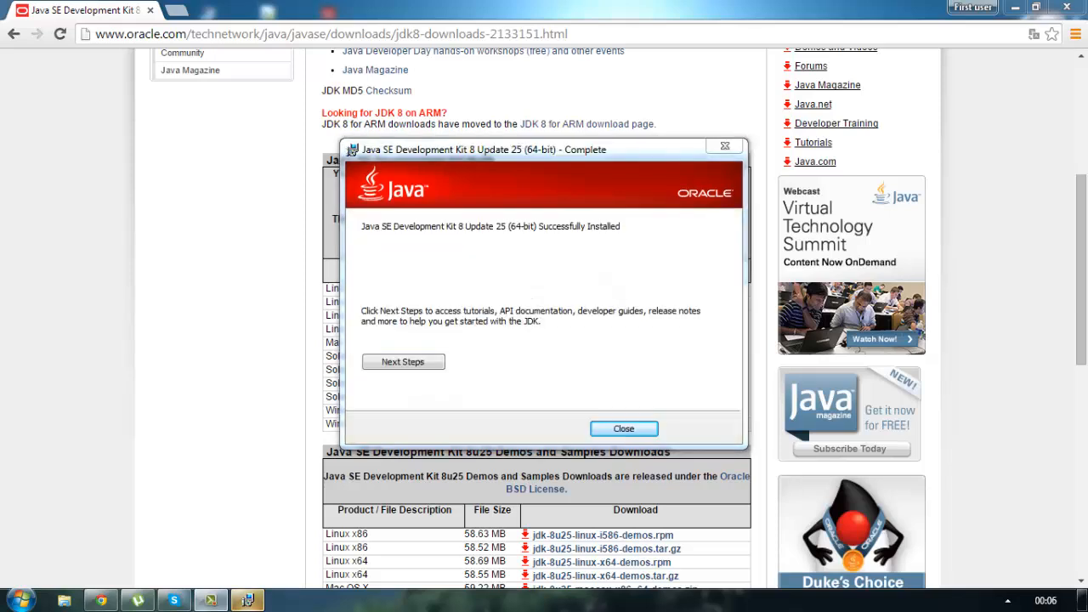
pyautogui.click(624, 430)
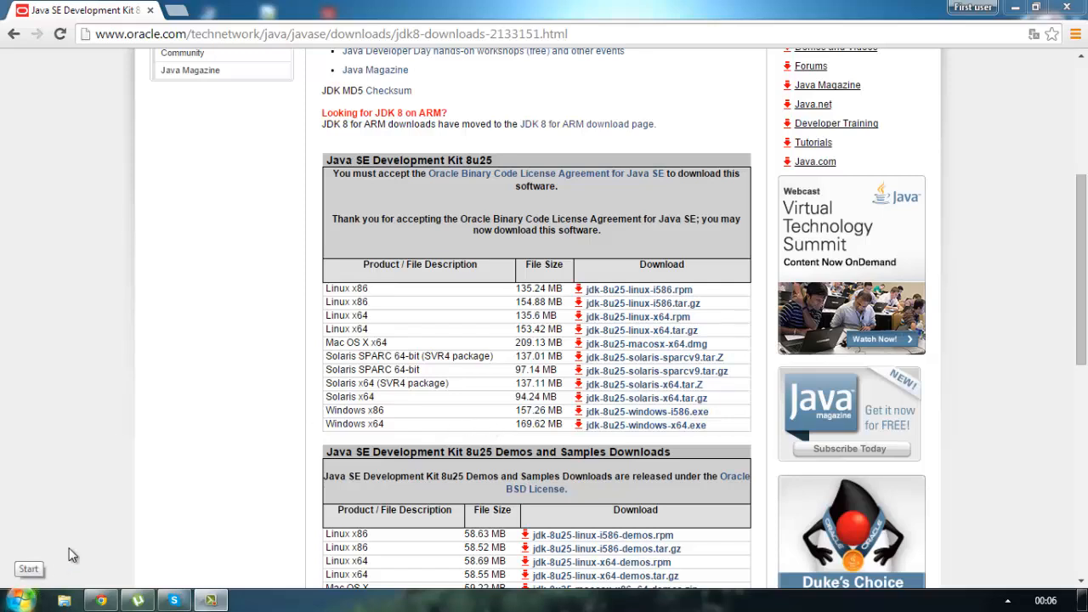
# - Browse Local Disk (C:) to the Java folder inside Program Files
pyautogui.click(23, 605)
pyautogui.click(319, 275)
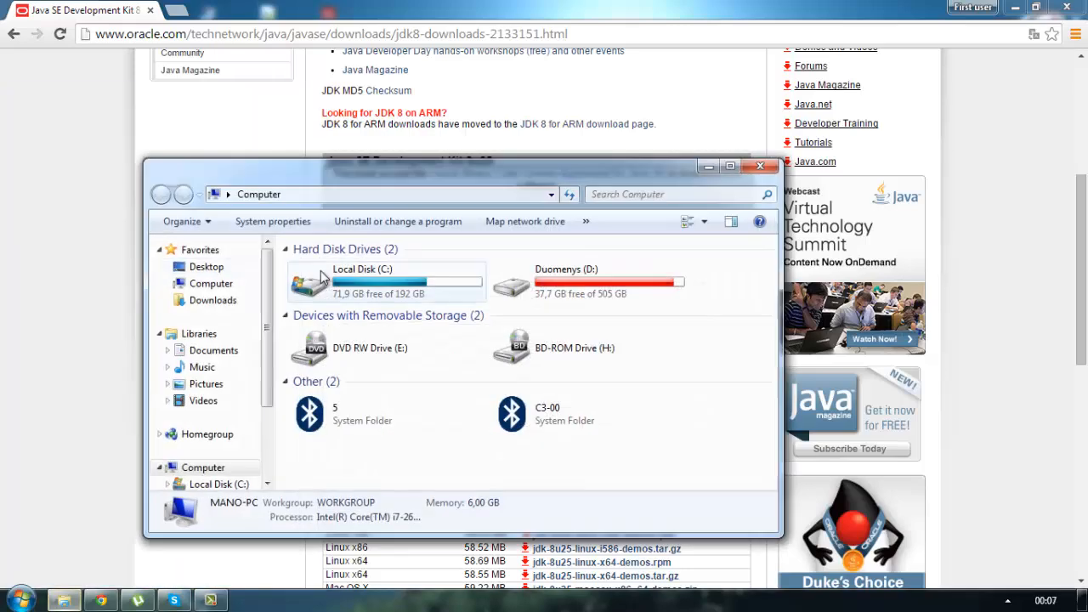
pyautogui.click(351, 293)
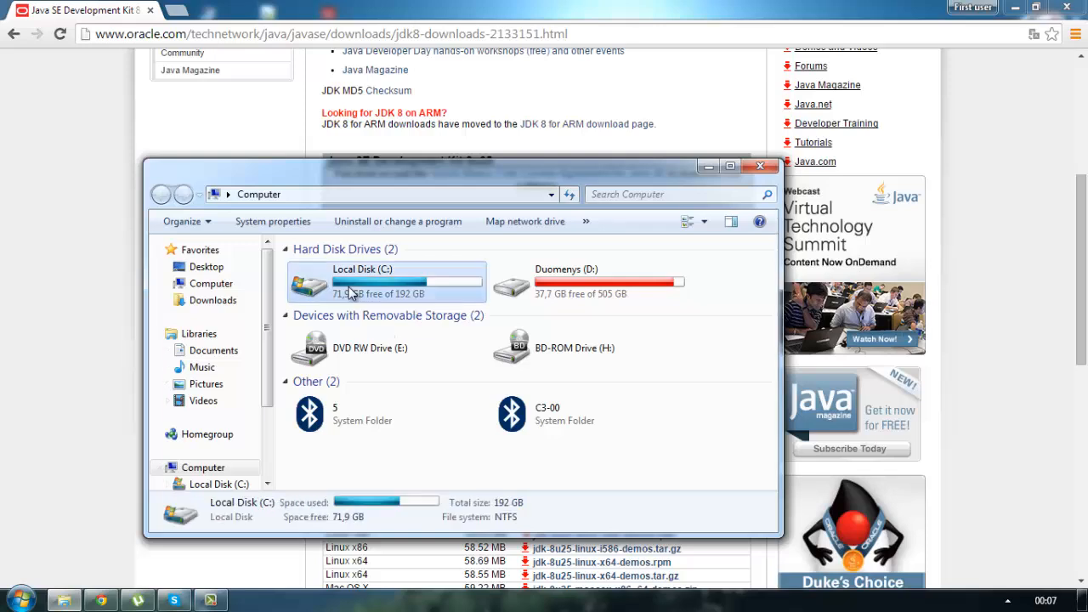
pyautogui.doubleClick(351, 294)
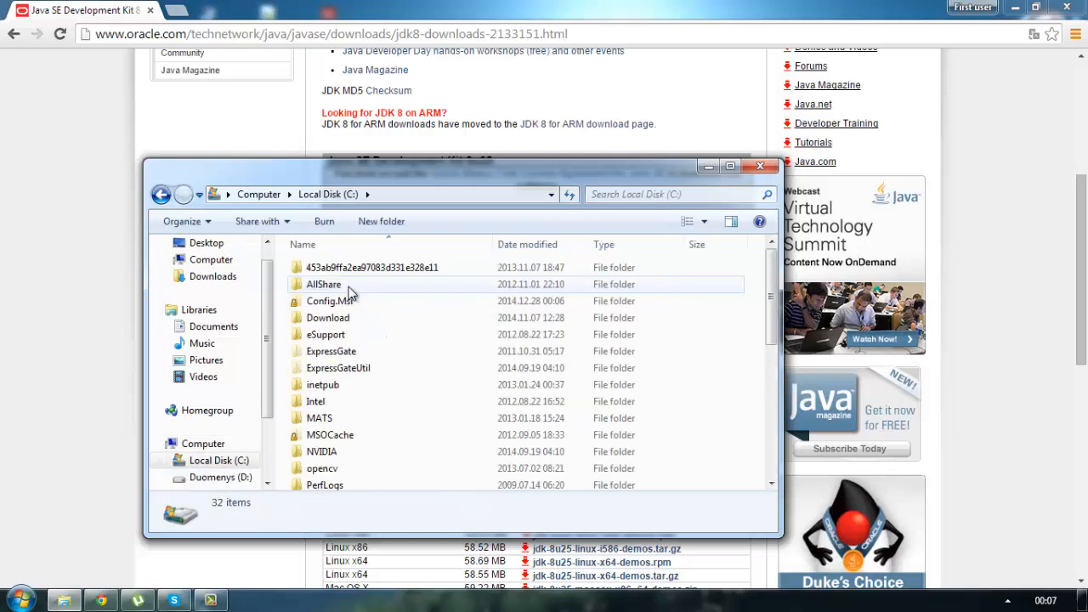
pyautogui.scroll(-1, 349, 293)
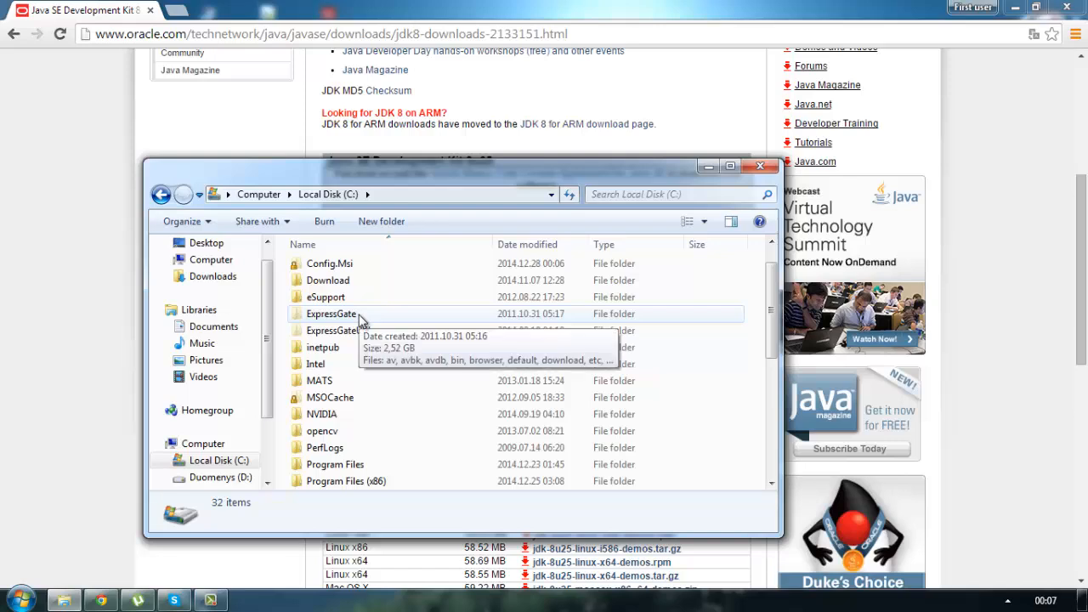
pyautogui.doubleClick(378, 467)
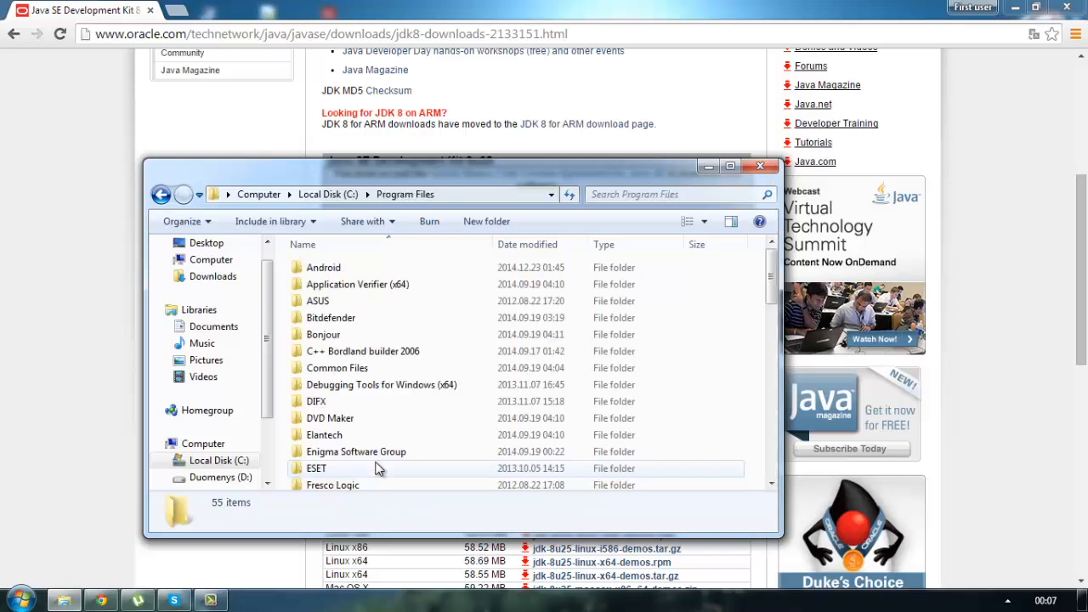
pyautogui.write('j')
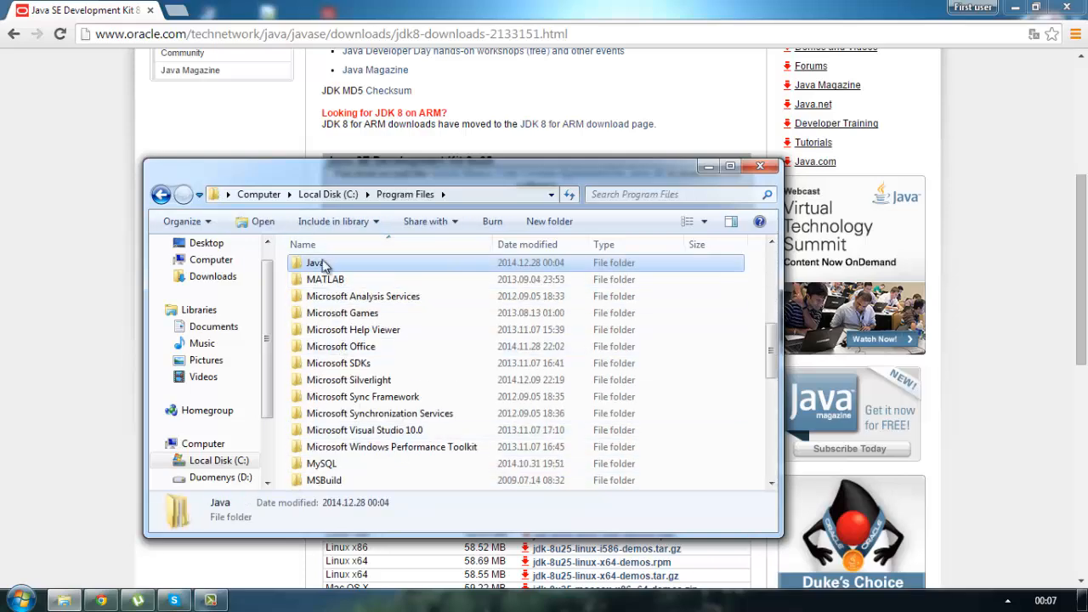
pyautogui.doubleClick(321, 265)
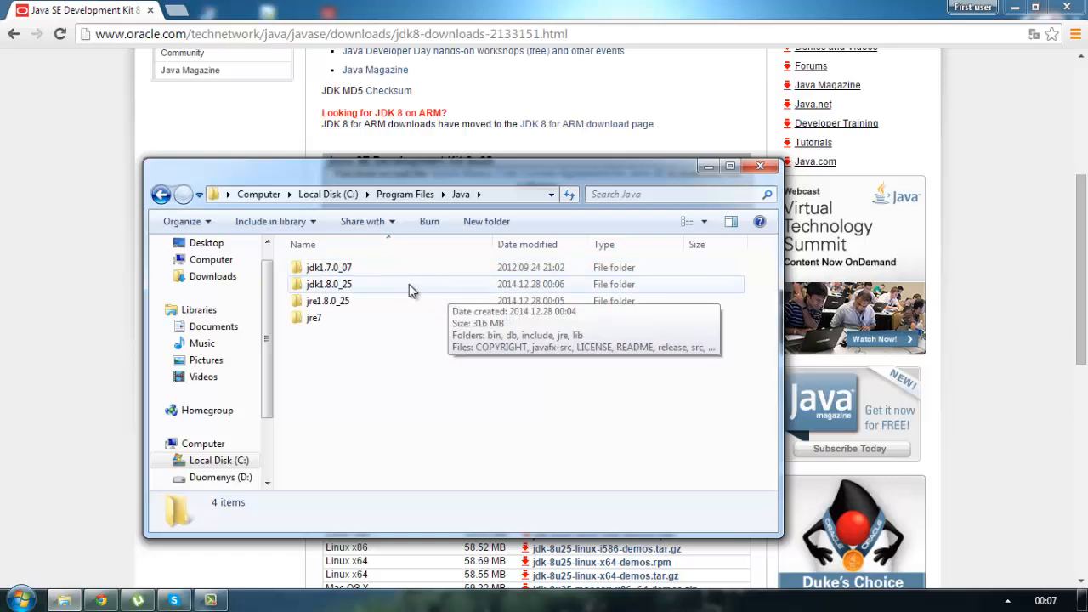
# - Open the jdk1.8.0_25 folder and go into its bin folder
pyautogui.click(356, 286)
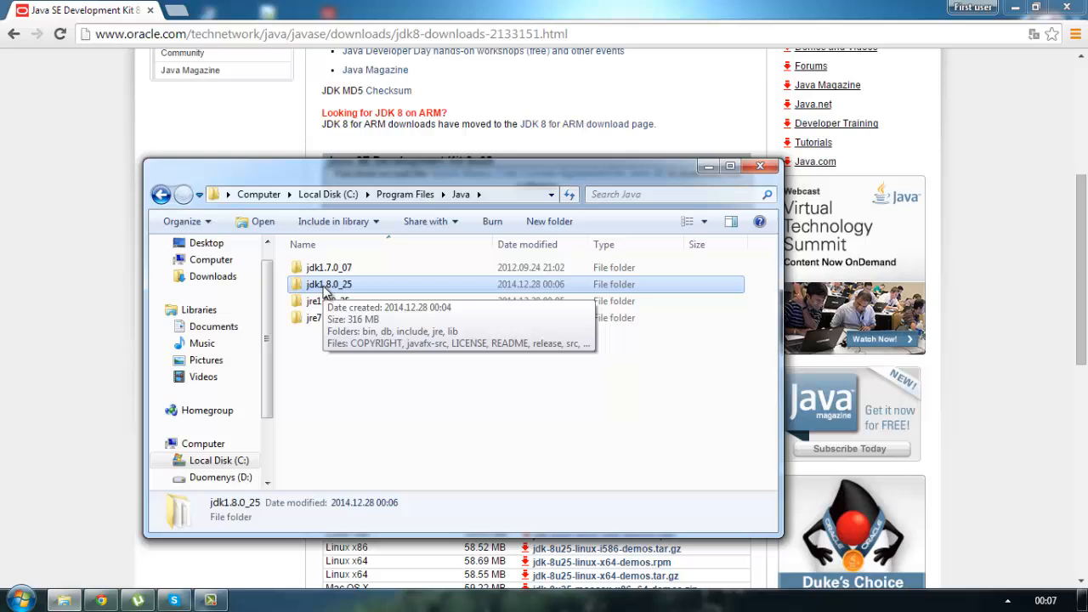
pyautogui.doubleClick(327, 290)
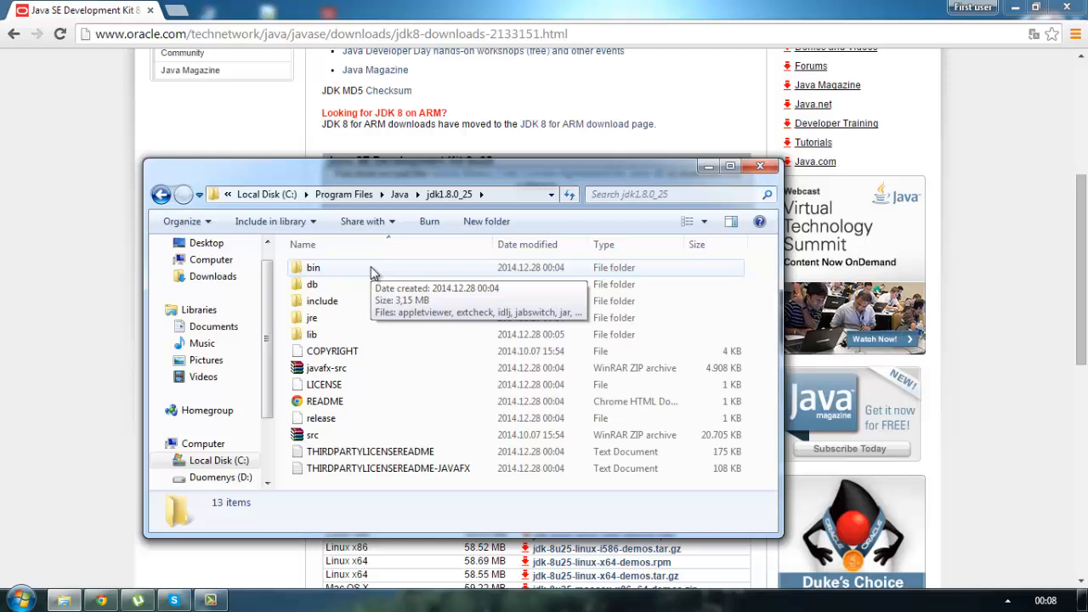
pyautogui.doubleClick(371, 268)
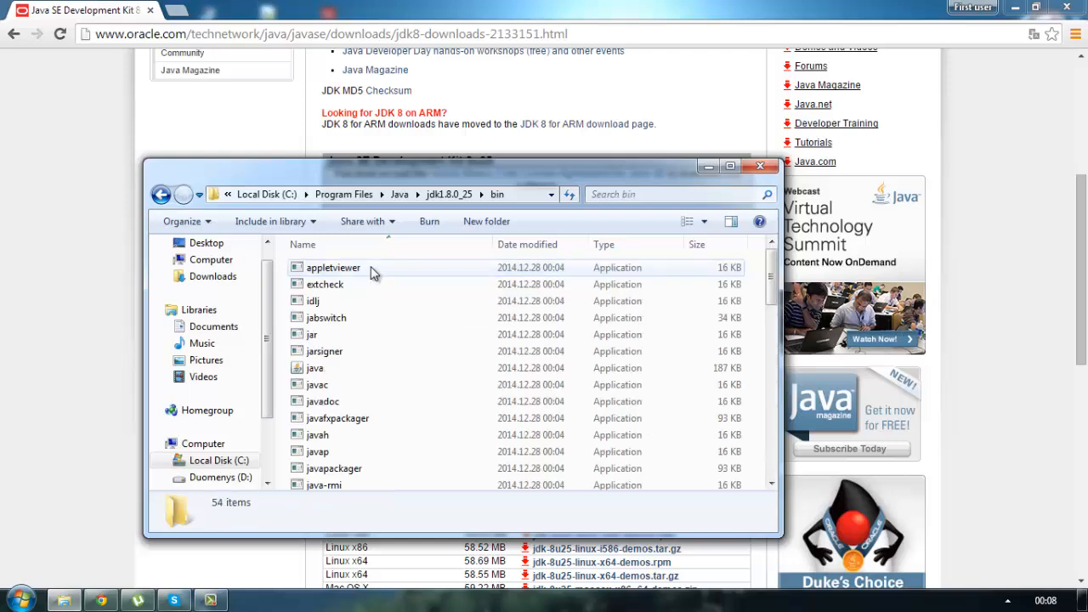
# - Copy the location path C:\Program Files\Java\jdk1.8.0_25\bin from the properties of the jar application, and close the properties
pyautogui.doubleClick(336, 339)
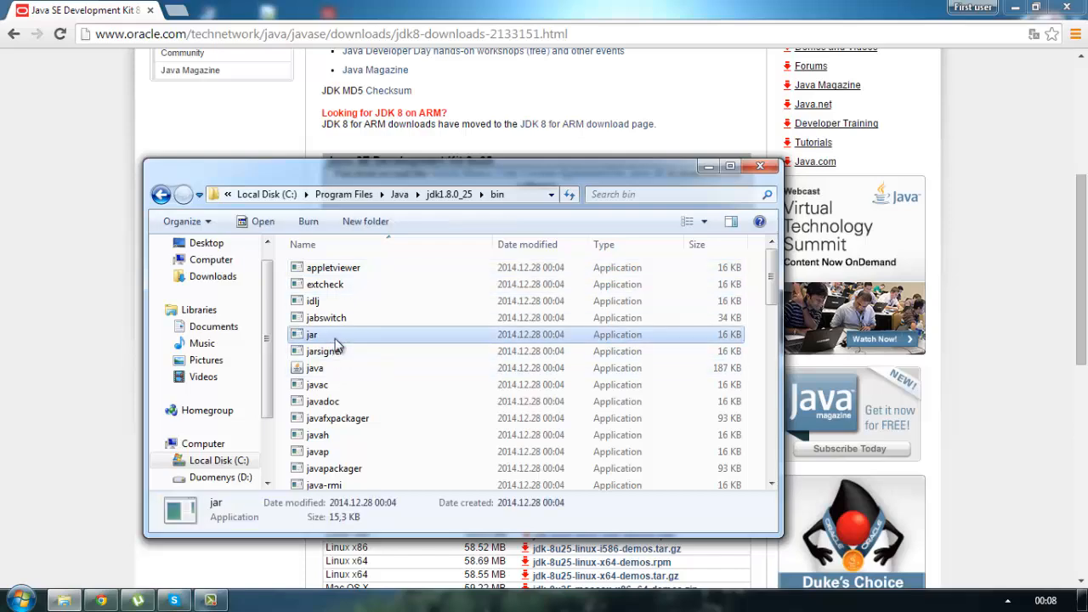
pyautogui.rightClick(335, 339)
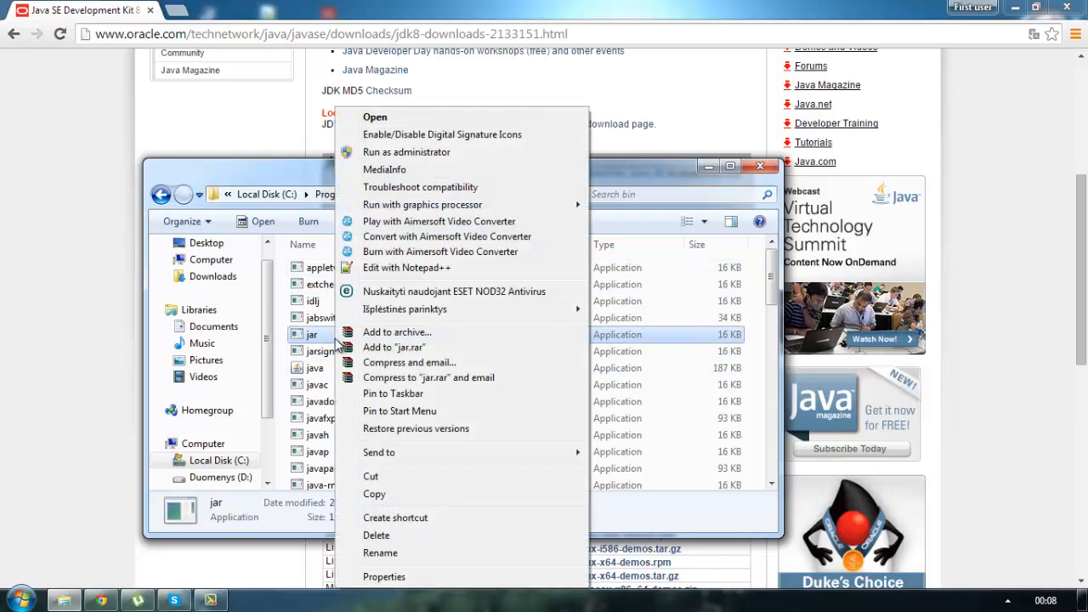
pyautogui.click(384, 577)
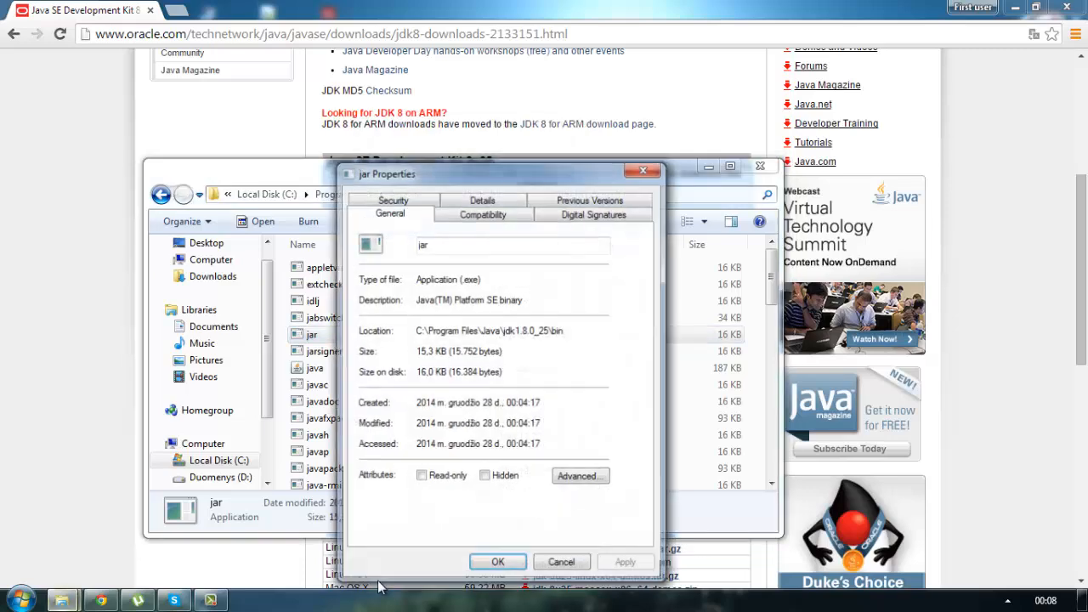
pyautogui.moveTo(569, 337); pyautogui.dragTo(398, 341)
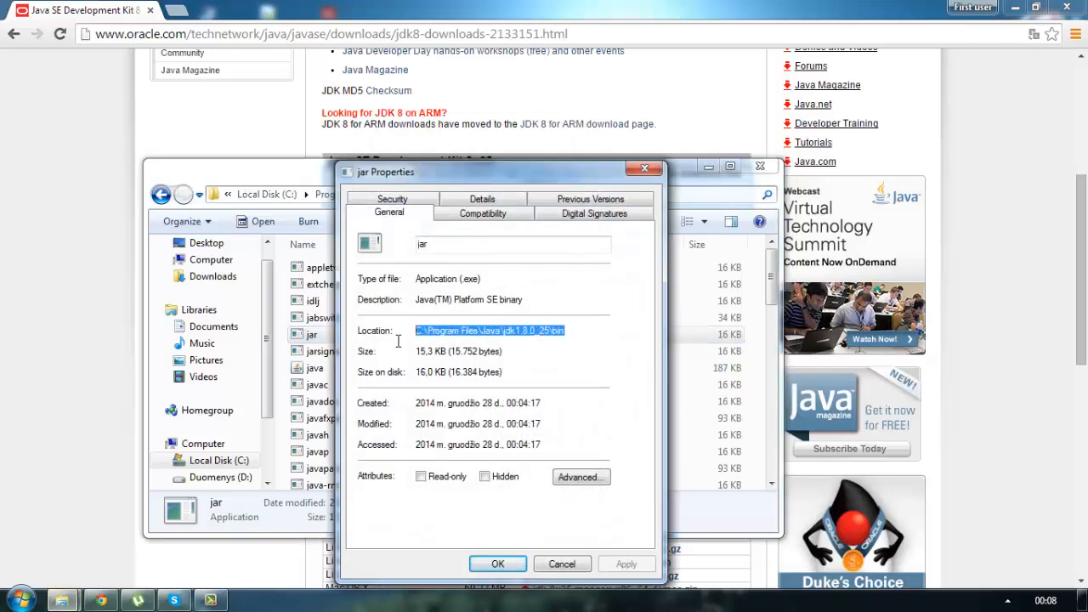
pyautogui.rightClick(466, 334)
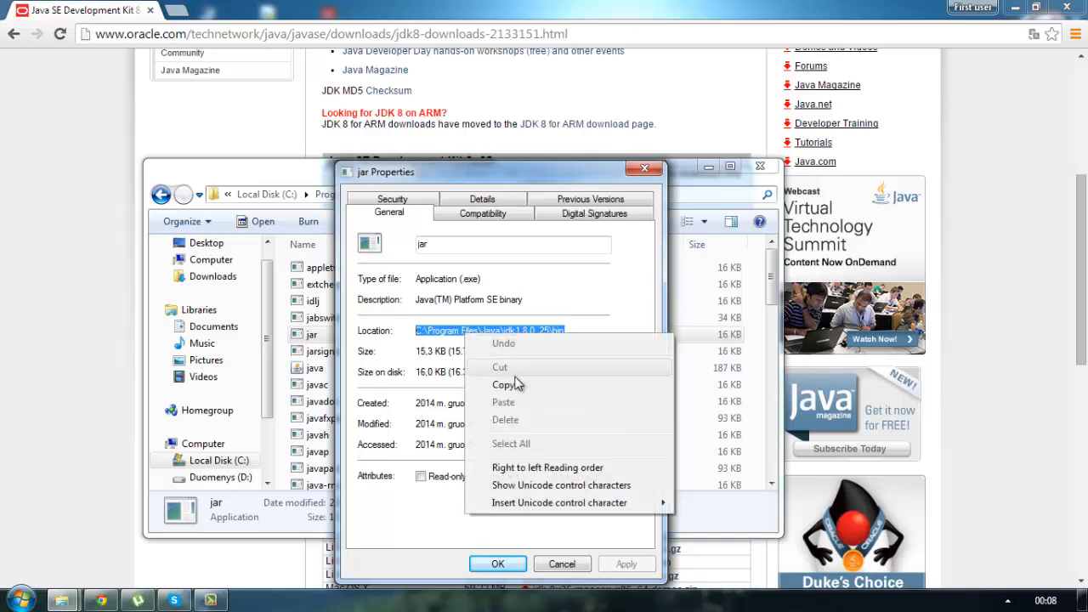
pyautogui.click(504, 387)
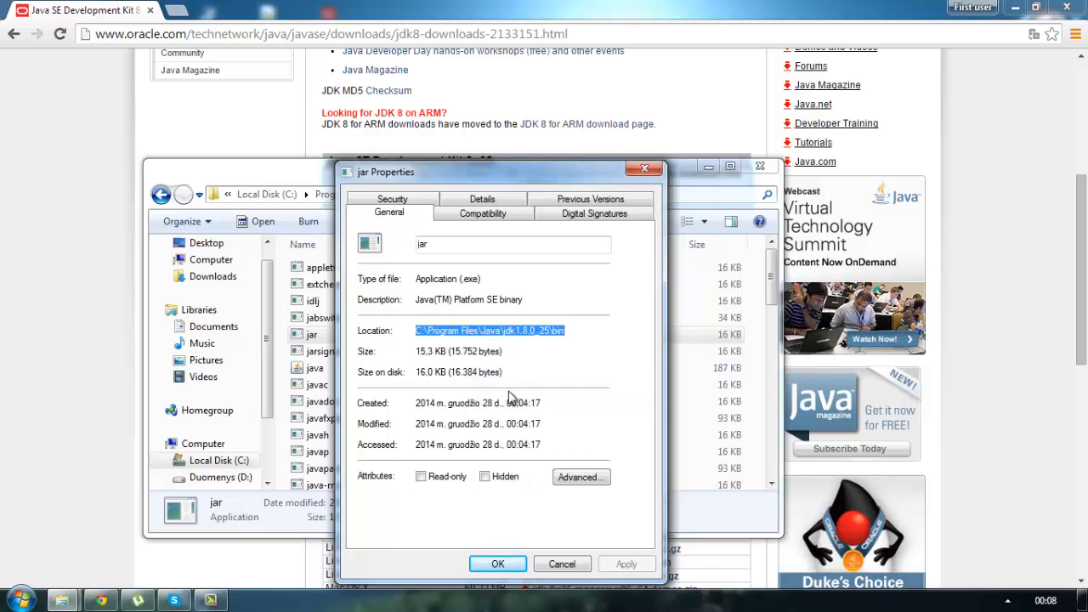
pyautogui.click(645, 171)
# - Open the Environment Variables from the computer's advanced system settings and locate the Path entry among the user variables
pyautogui.click(20, 601)
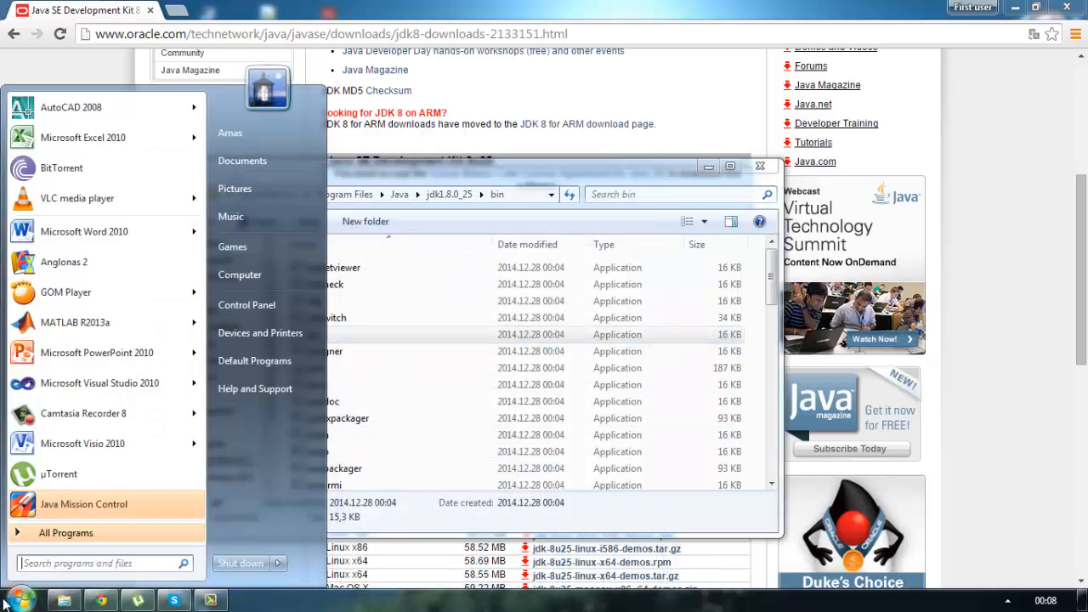
pyautogui.rightClick(235, 276)
pyautogui.click(281, 411)
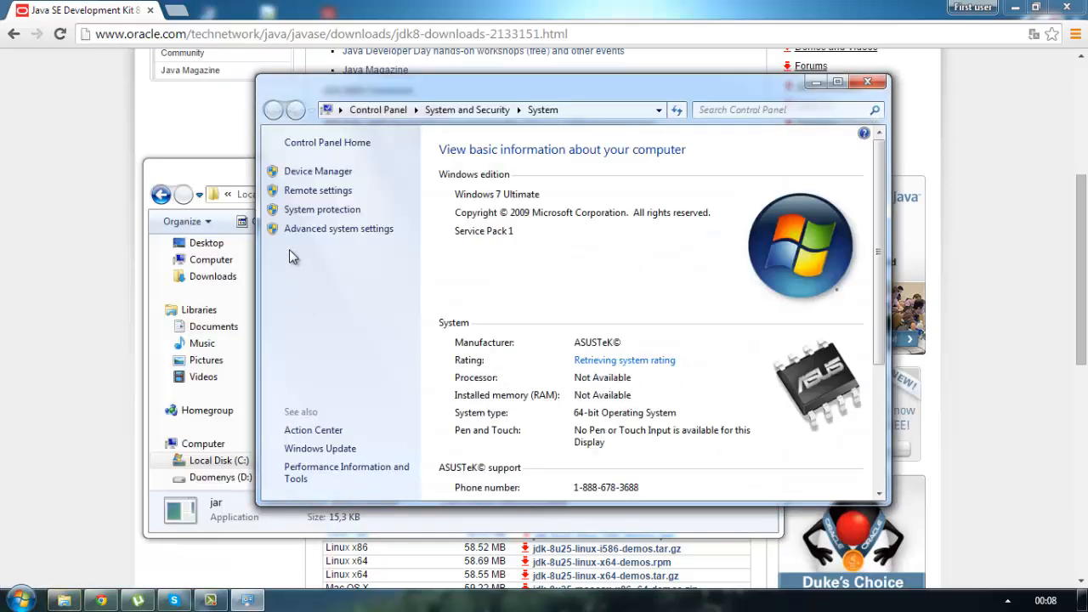
pyautogui.click(291, 230)
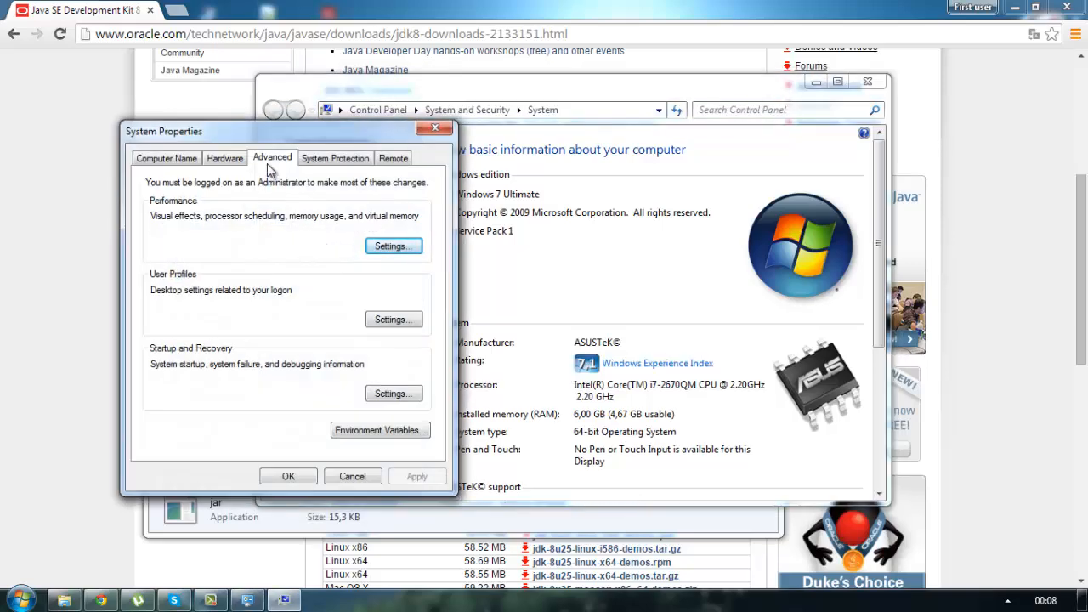
pyautogui.click(343, 435)
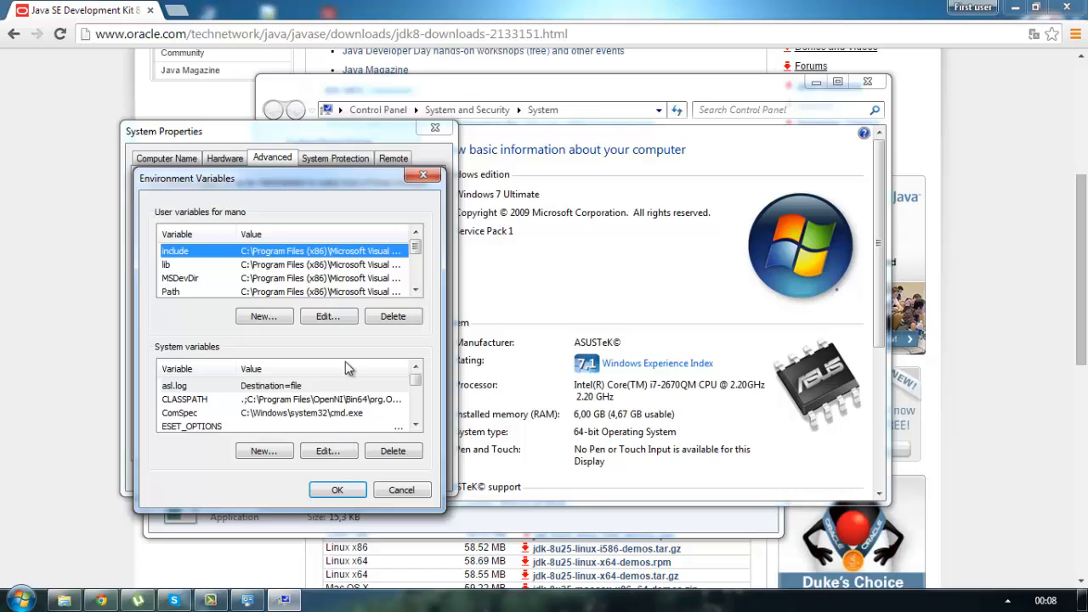
pyautogui.click(380, 293)
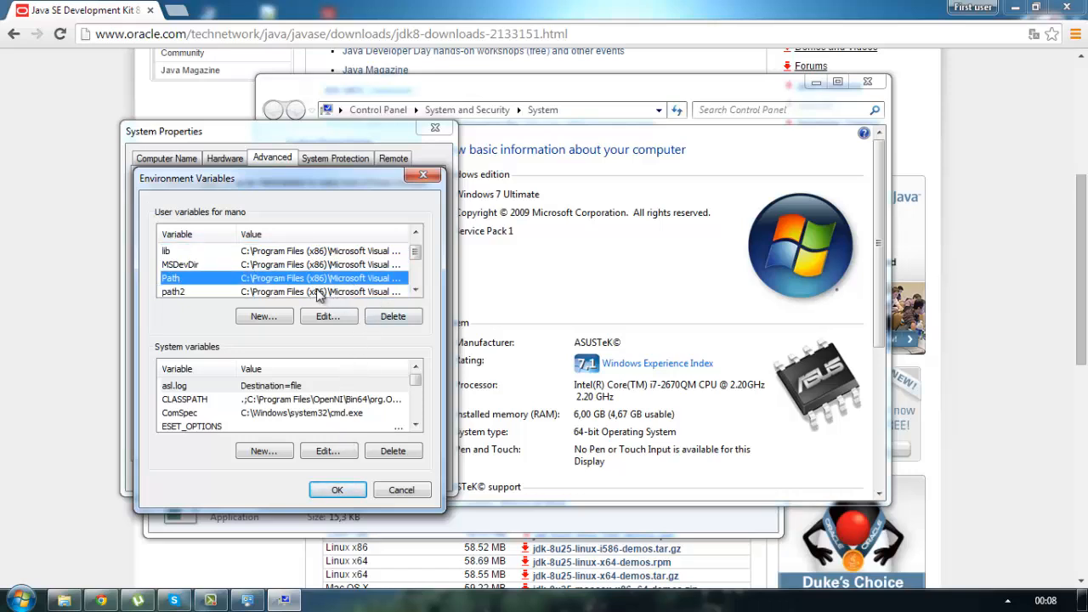
pyautogui.scroll(1, 212, 263)
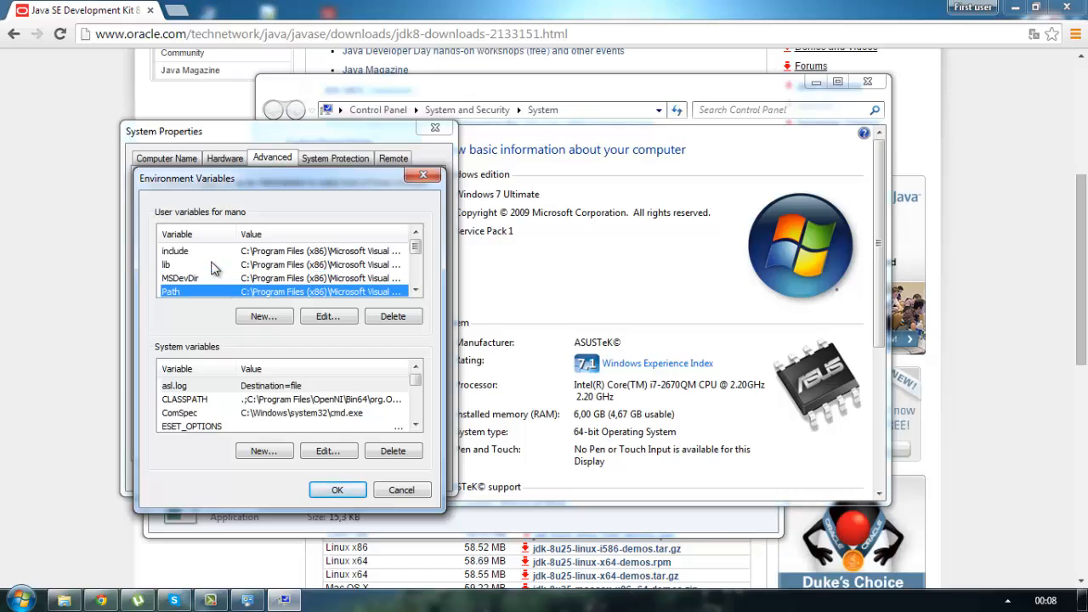
pyautogui.scroll(-2, 211, 262)
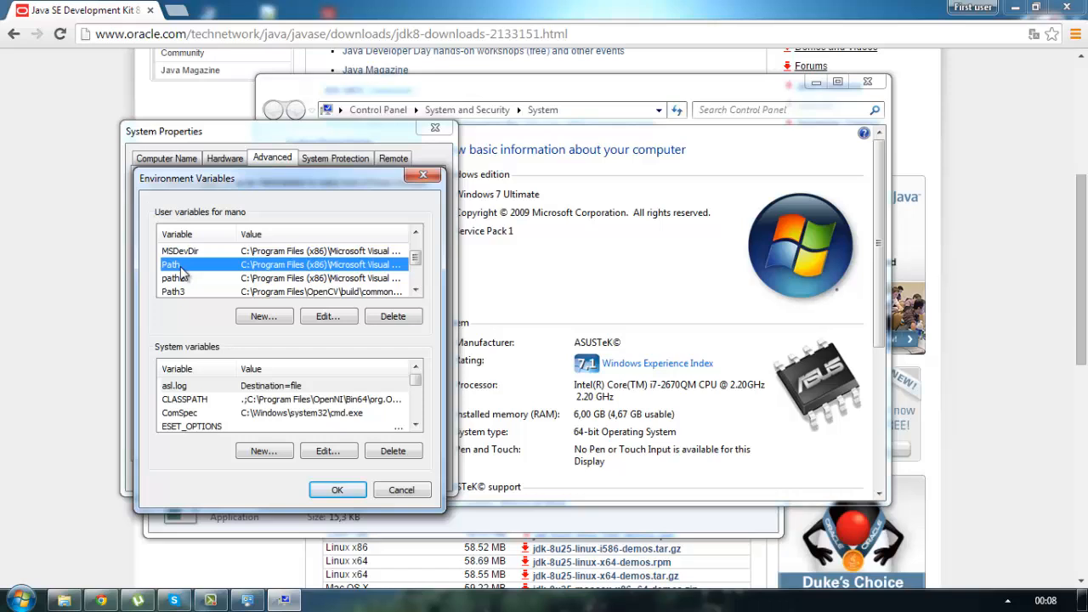
# - Try to create a new user variable named Path with the value C:\Program Files\Java\jdk1.8.0_25\bin
pyautogui.click(263, 317)
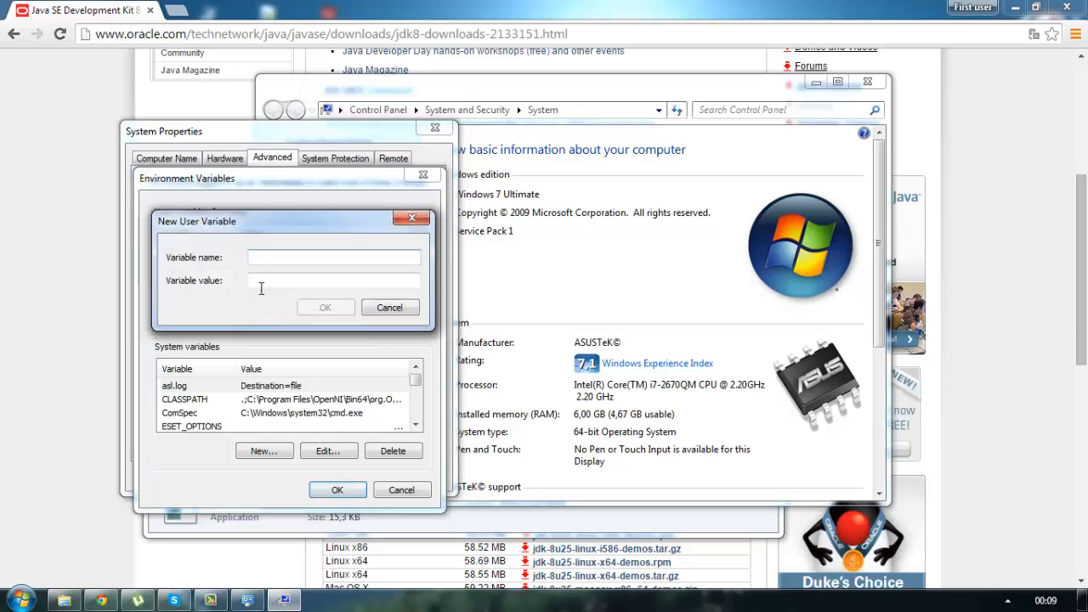
pyautogui.write('Path')
pyautogui.click(289, 279)
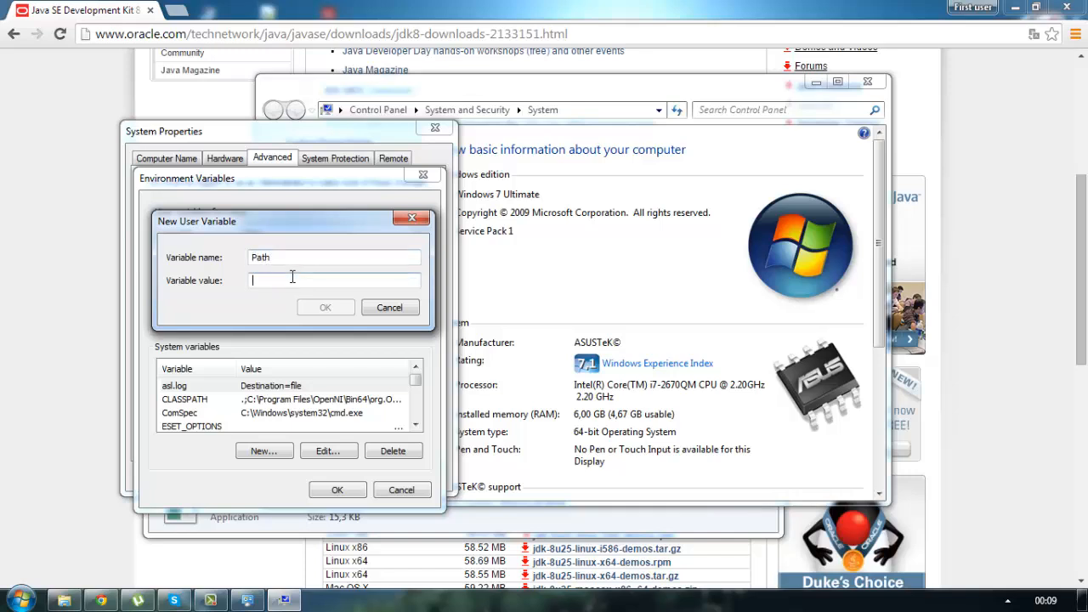
pyautogui.rightClick(291, 278)
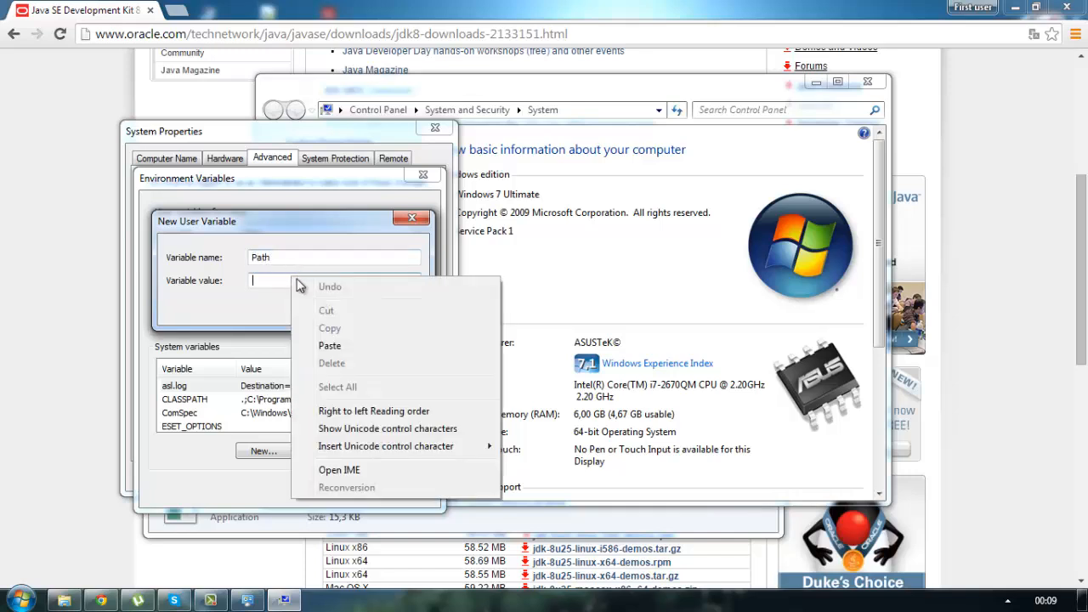
pyautogui.click(352, 346)
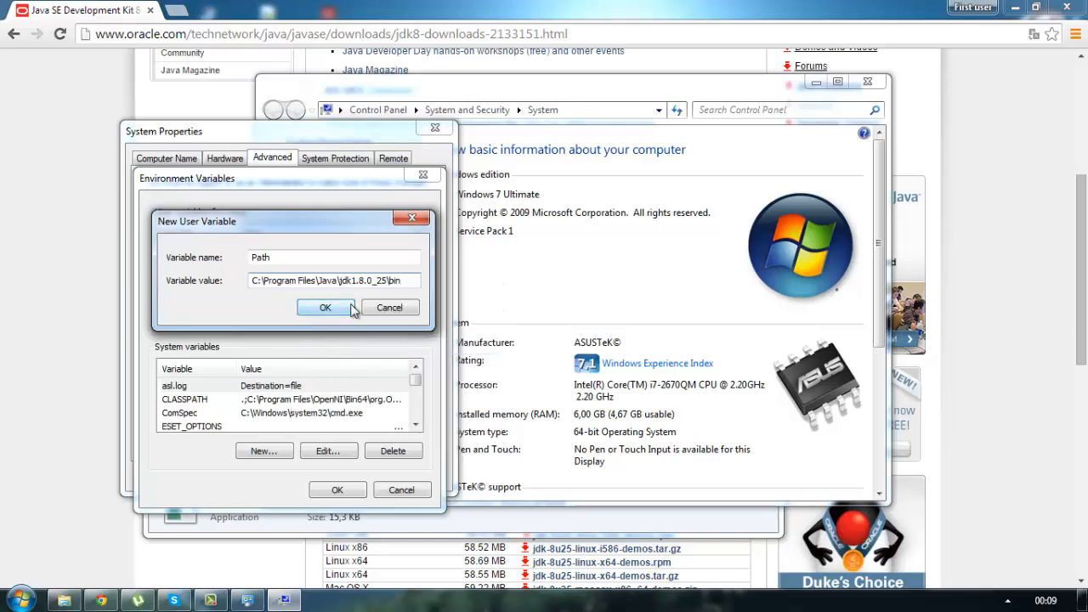
pyautogui.click(352, 310)
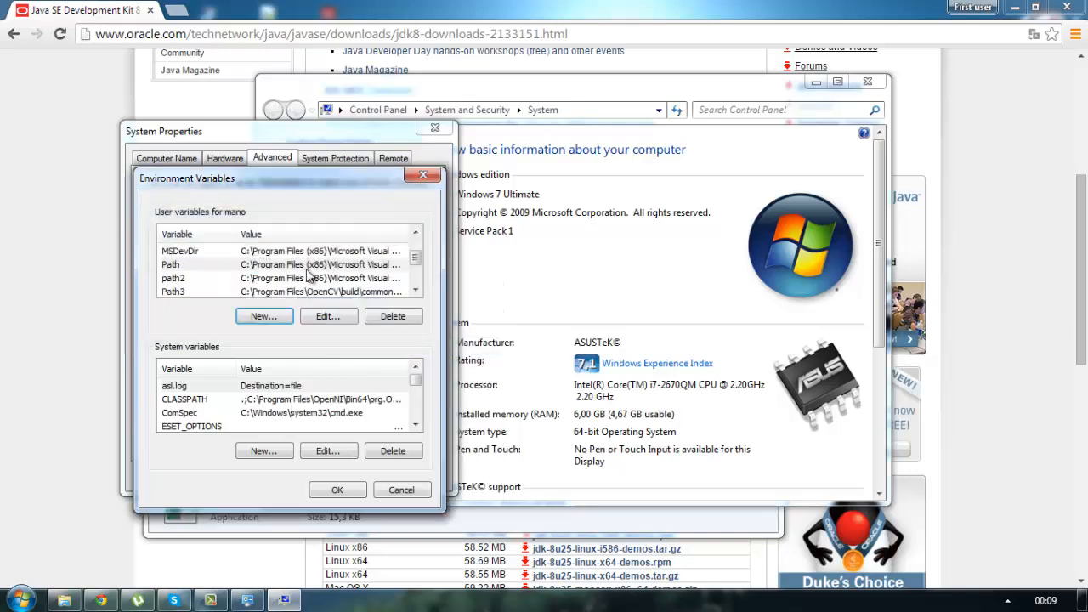
# - Append a semicolon and the copied path C:\Program Files\Java\jdk1.8.0_25\bin to the end of the existing Path user variable's value
pyautogui.click(280, 270)
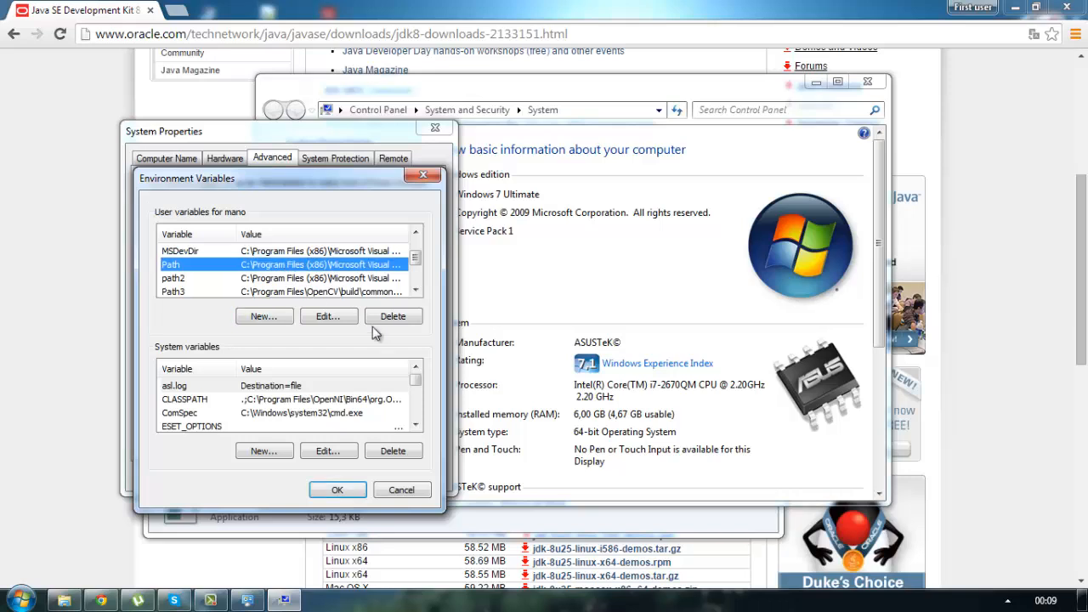
pyautogui.click(340, 323)
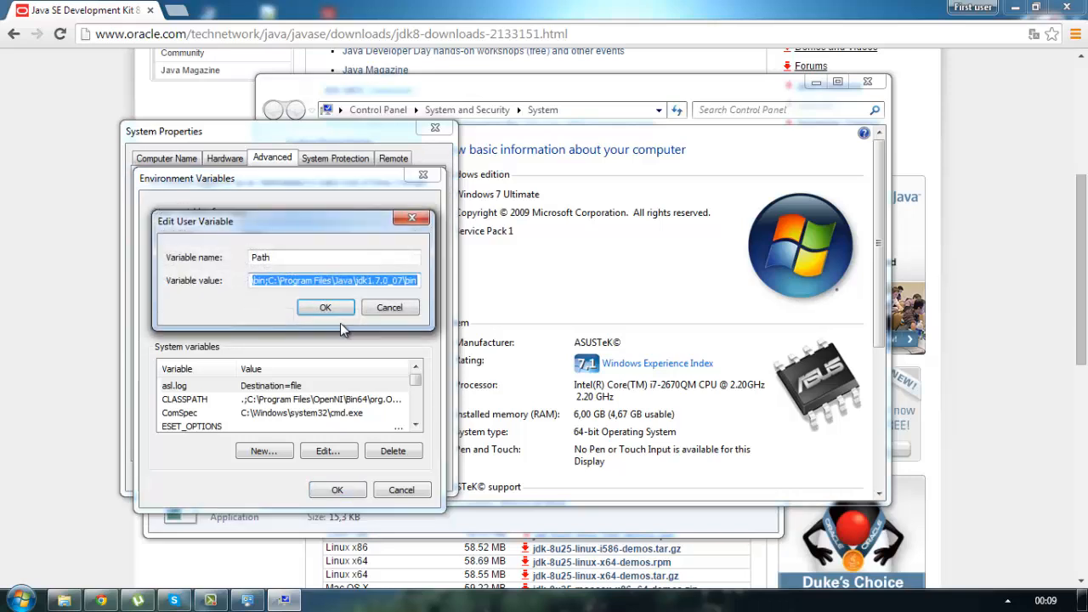
pyautogui.click(358, 286)
pyautogui.moveTo(372, 282); pyautogui.dragTo(424, 273)
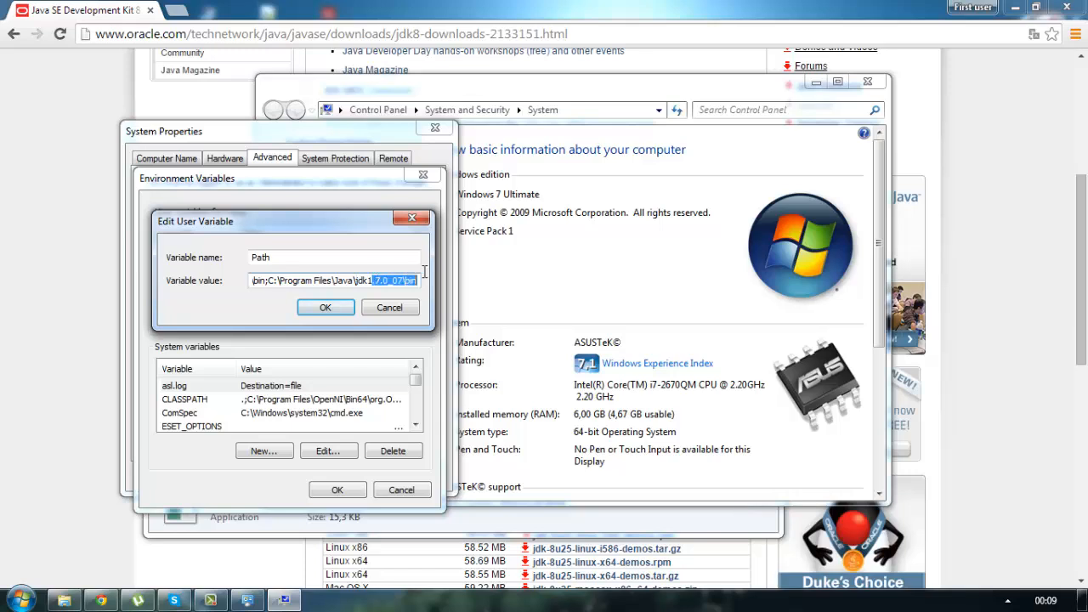
pyautogui.click(420, 282)
pyautogui.moveTo(380, 281)
pyautogui.mouseDown()
pyautogui.moveTo(255, 281)
pyautogui.moveTo(372, 282)
pyautogui.mouseUp()
pyautogui.moveTo(441, 268); pyautogui.dragTo(459, 272)
pyautogui.click(418, 283)
pyautogui.write(';')
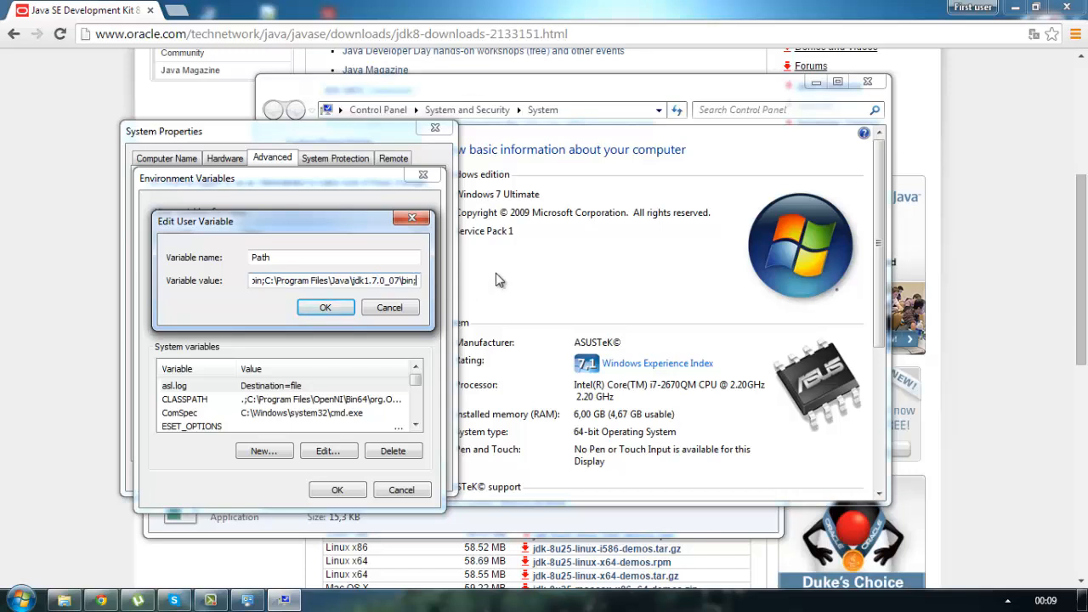
pyautogui.rightClick(418, 281)
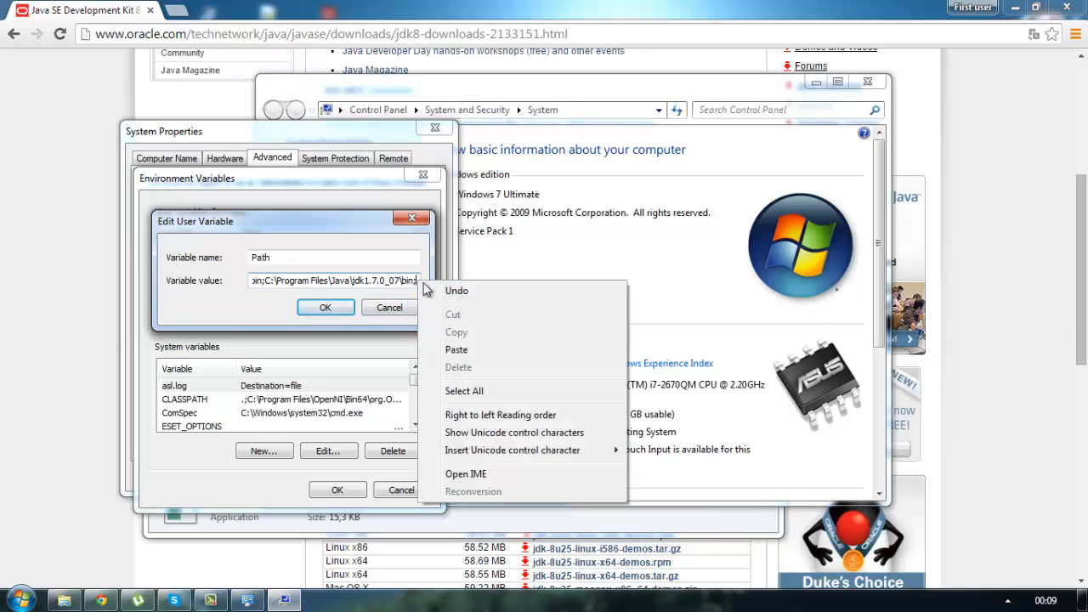
pyautogui.click(481, 349)
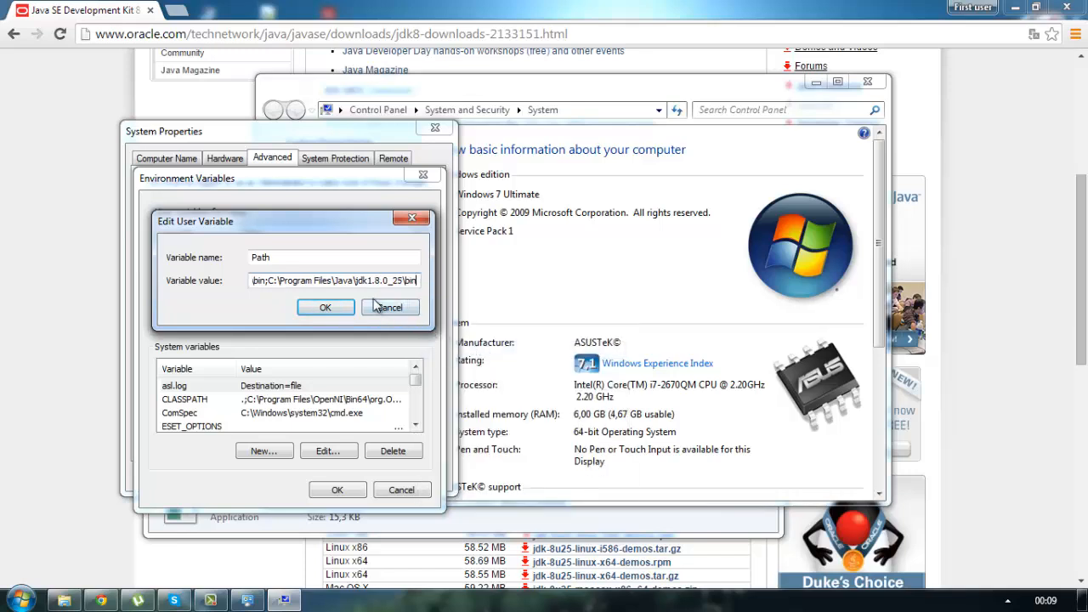
pyautogui.click(324, 310)
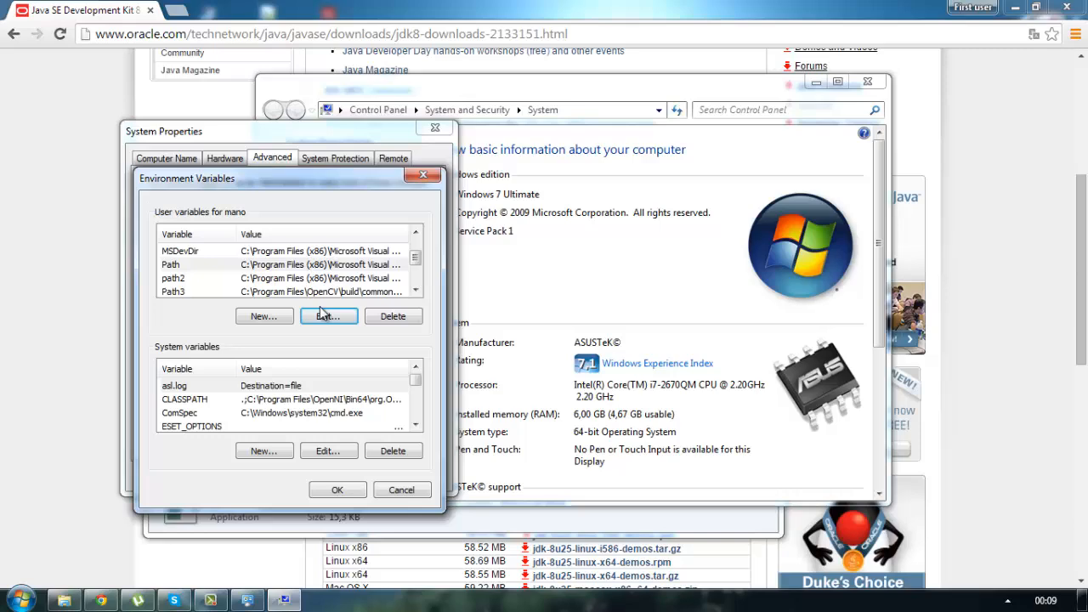
# - Save the environment variable changes, and open the properties of the bin folder inside the jdk1.8.0_25 folder in File Explorer
pyautogui.click(337, 493)
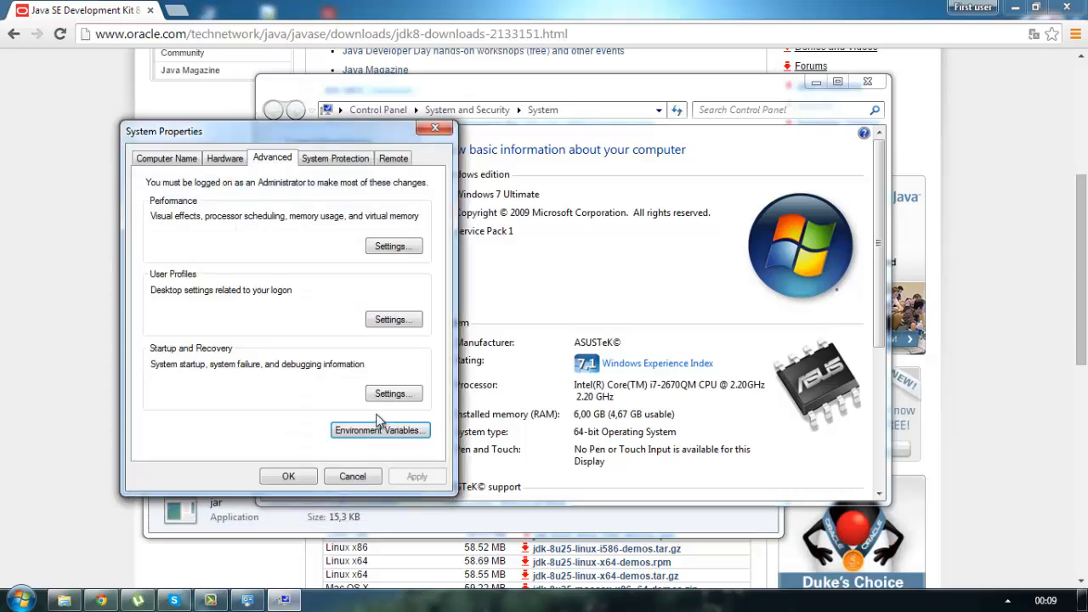
pyautogui.click(64, 601)
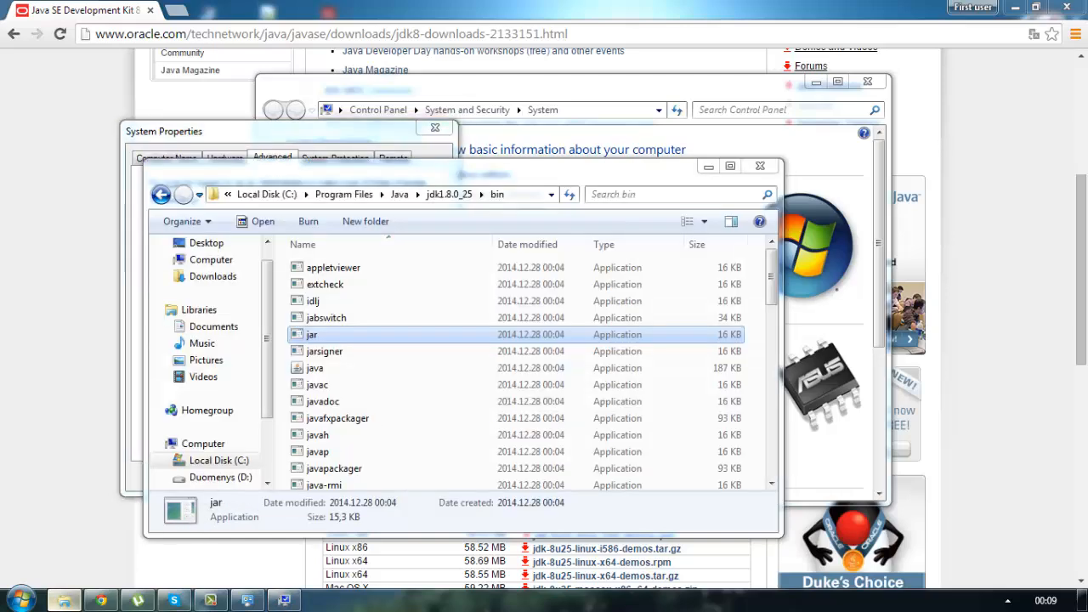
pyautogui.press('BackSpace')
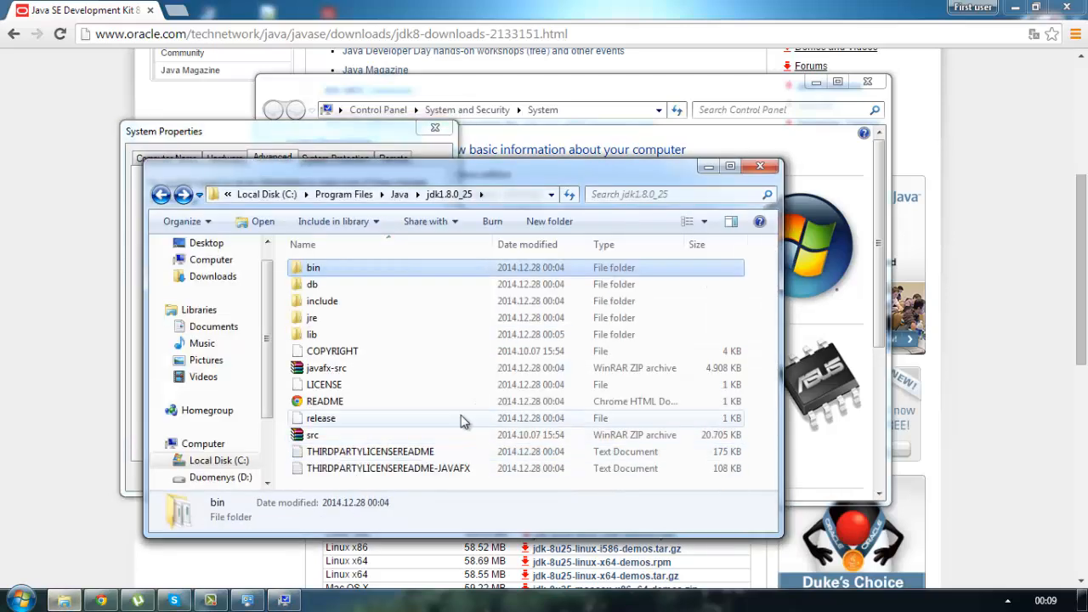
pyautogui.rightClick(376, 272)
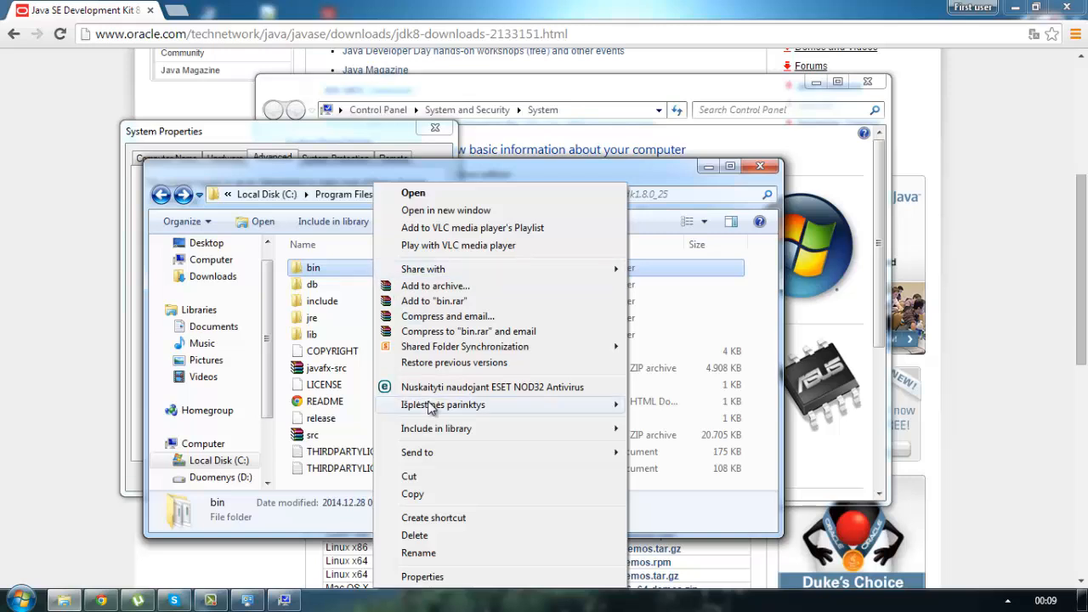
pyautogui.click(336, 286)
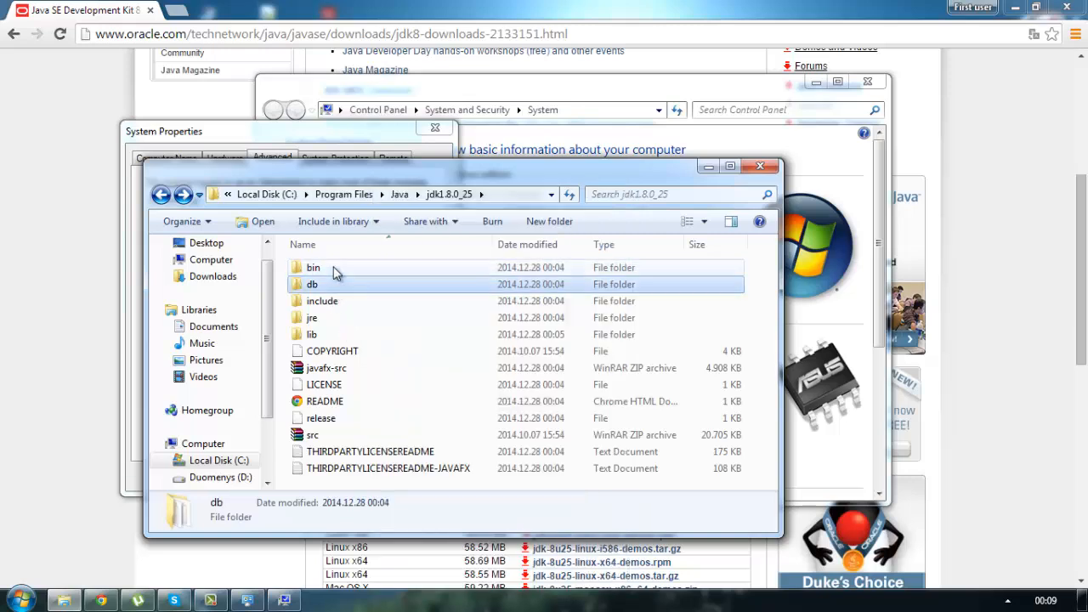
pyautogui.click(335, 269)
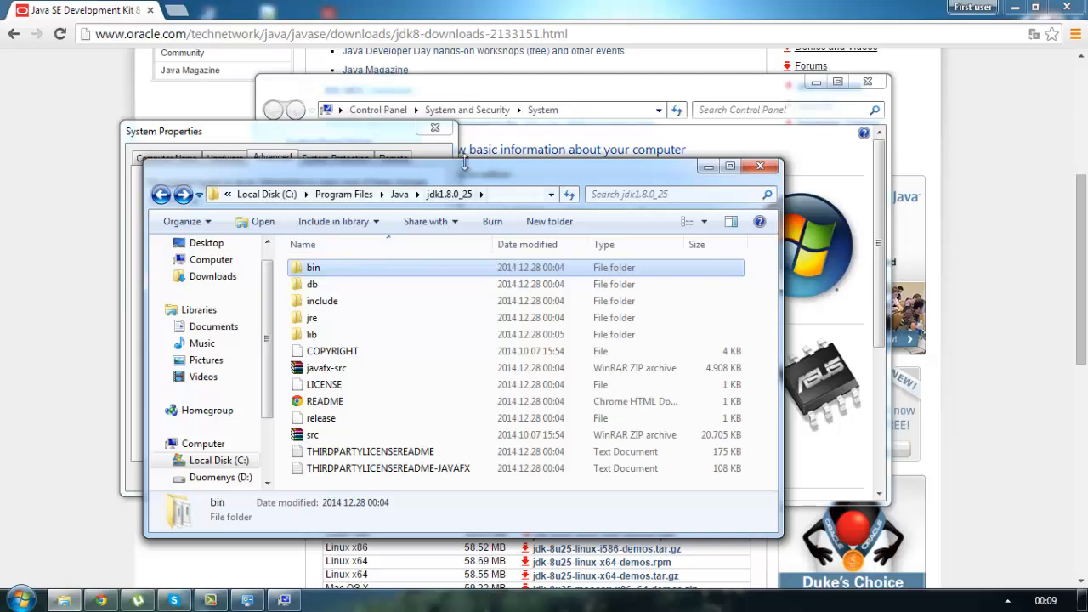
pyautogui.rightClick(353, 282)
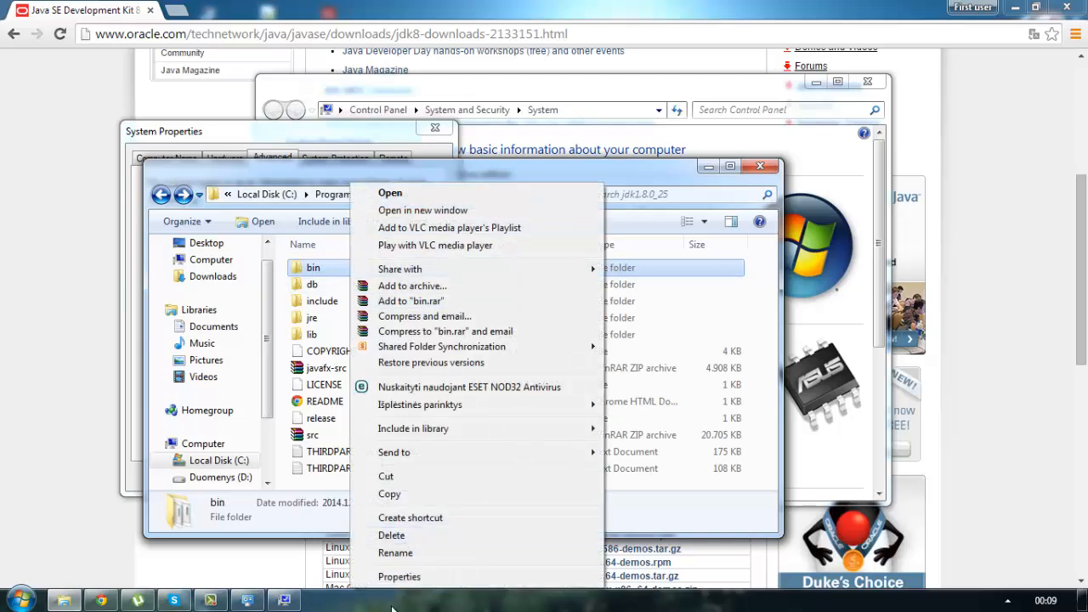
pyautogui.click(399, 578)
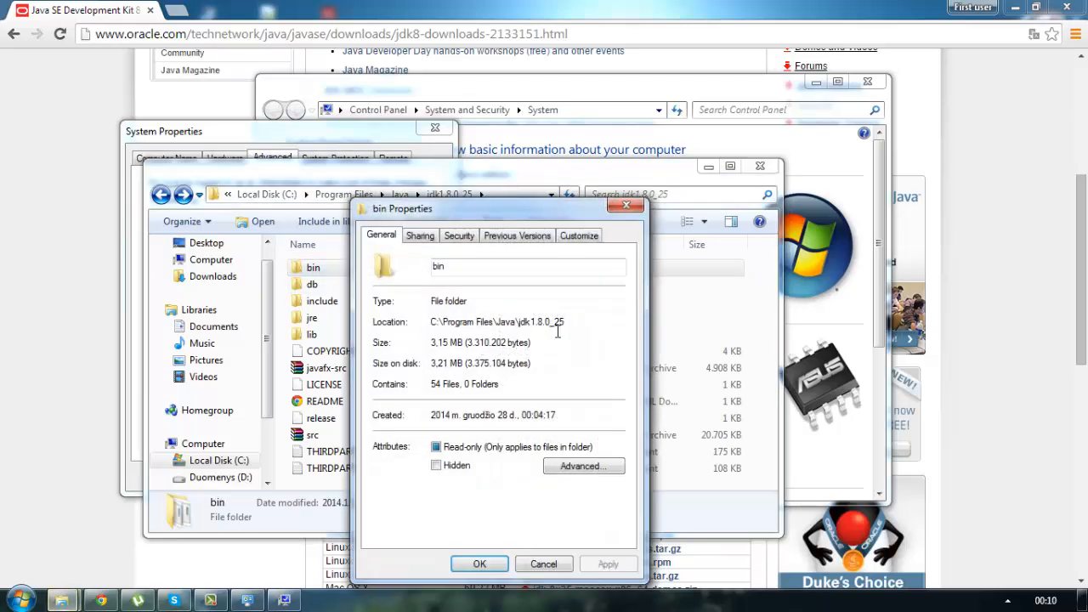
# - Copy the location path C:\Program Files\Java\jdk1.8.0_25 from the bin folder's properties, and close the properties
pyautogui.moveTo(579, 324); pyautogui.dragTo(433, 324)
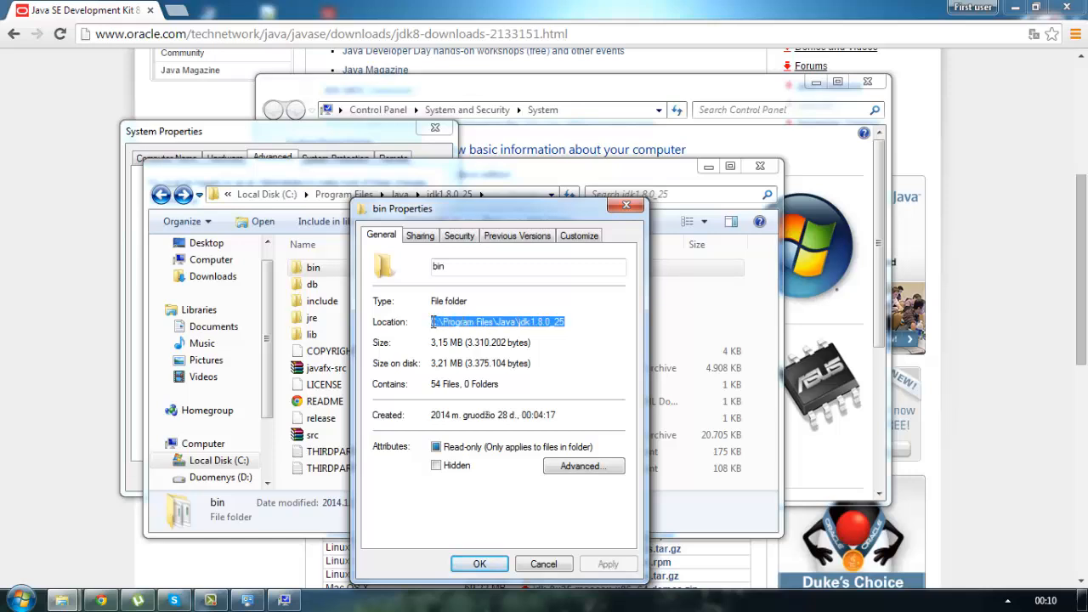
pyautogui.rightClick(444, 327)
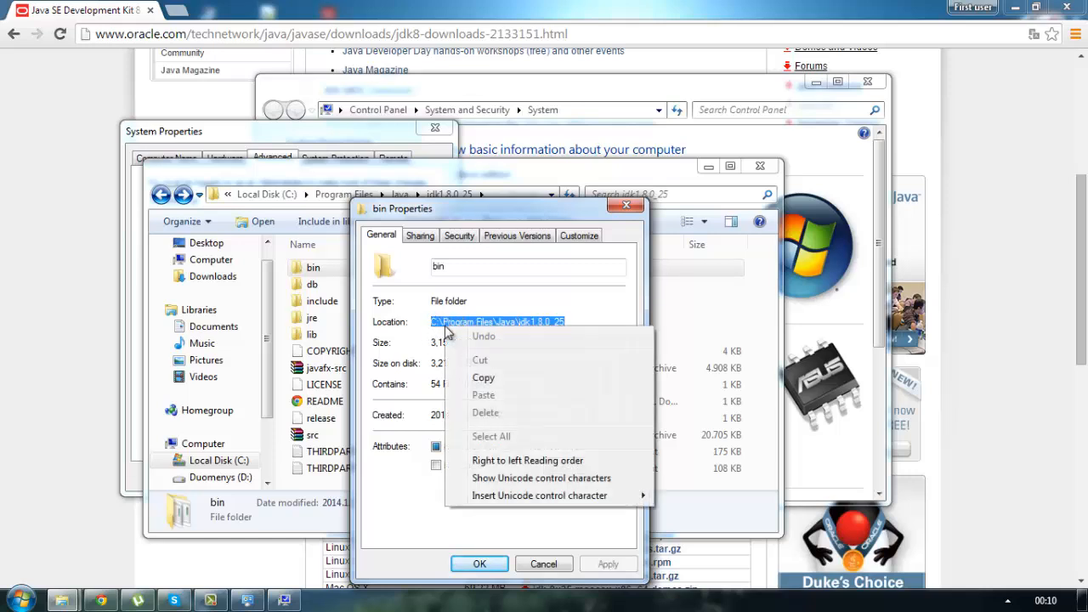
pyautogui.click(503, 383)
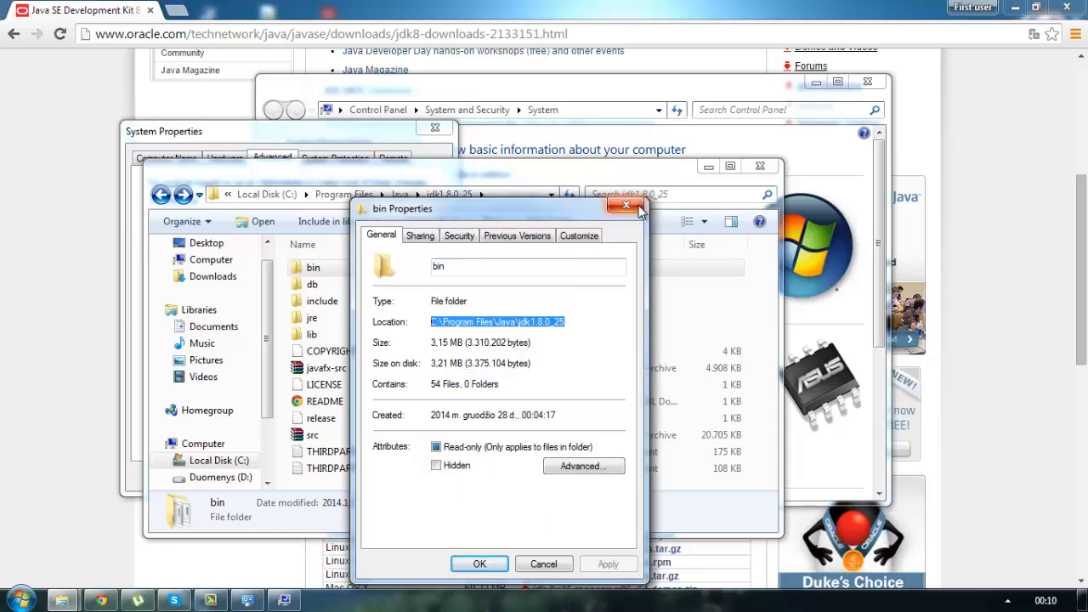
pyautogui.click(623, 207)
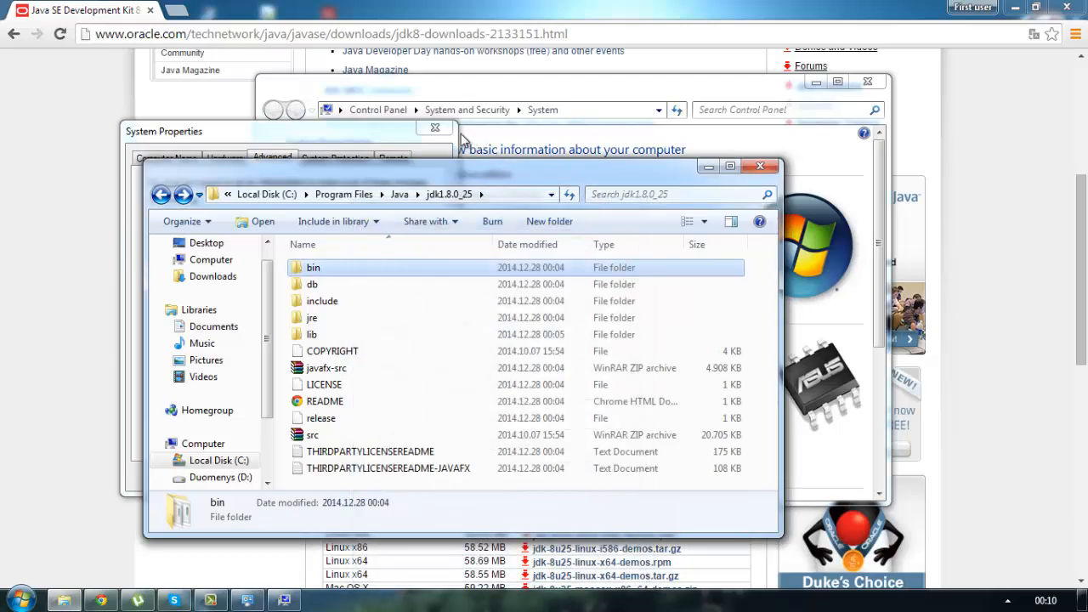
# - Open the Environment Variables again from the advanced system settings in the computer's properties
pyautogui.click(20, 600)
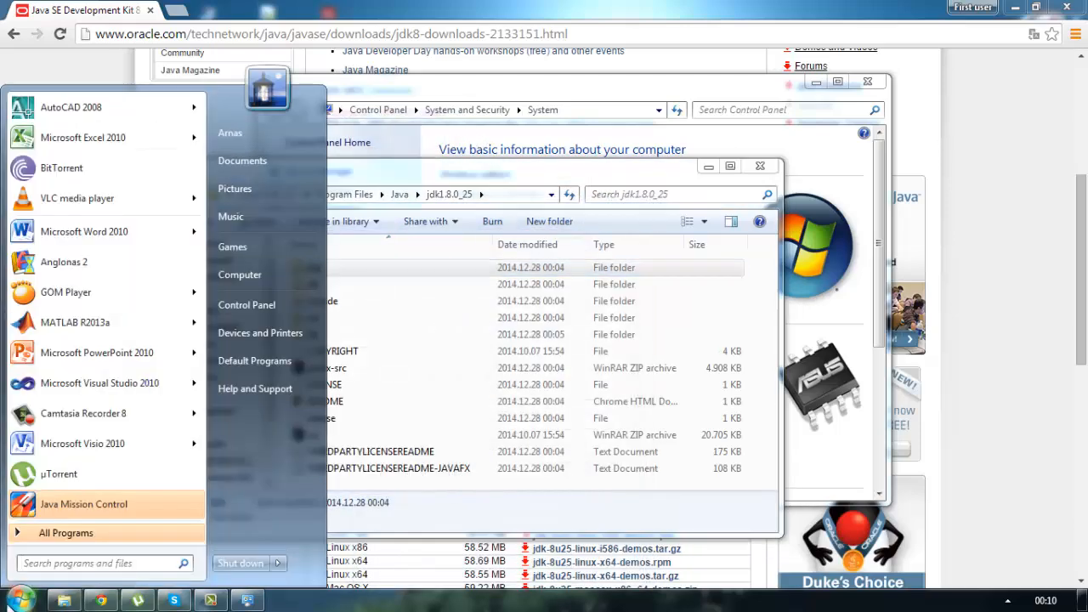
pyautogui.rightClick(241, 267)
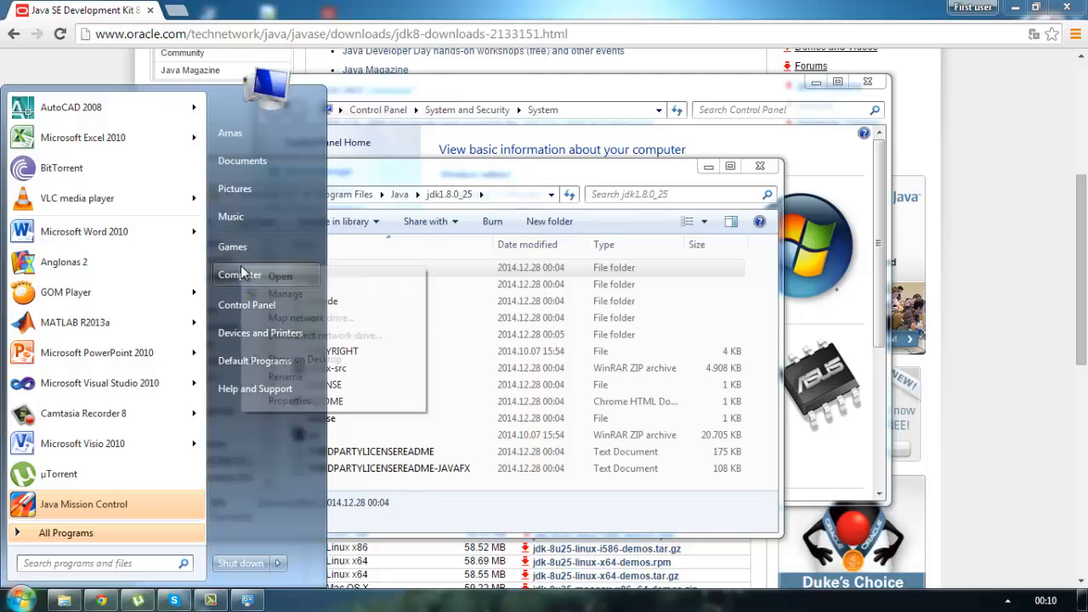
pyautogui.click(281, 400)
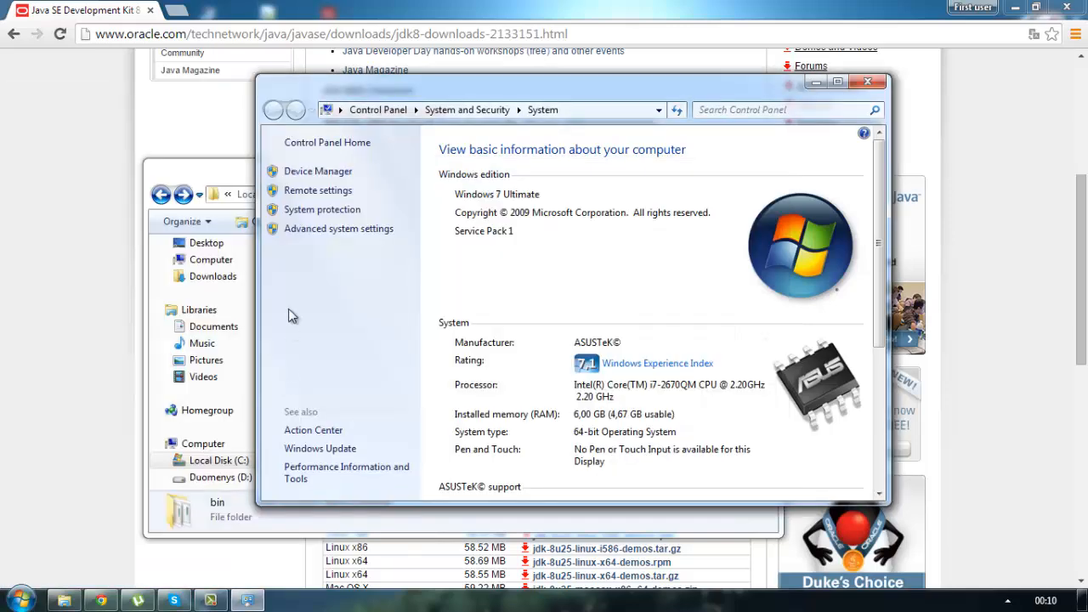
pyautogui.click(309, 232)
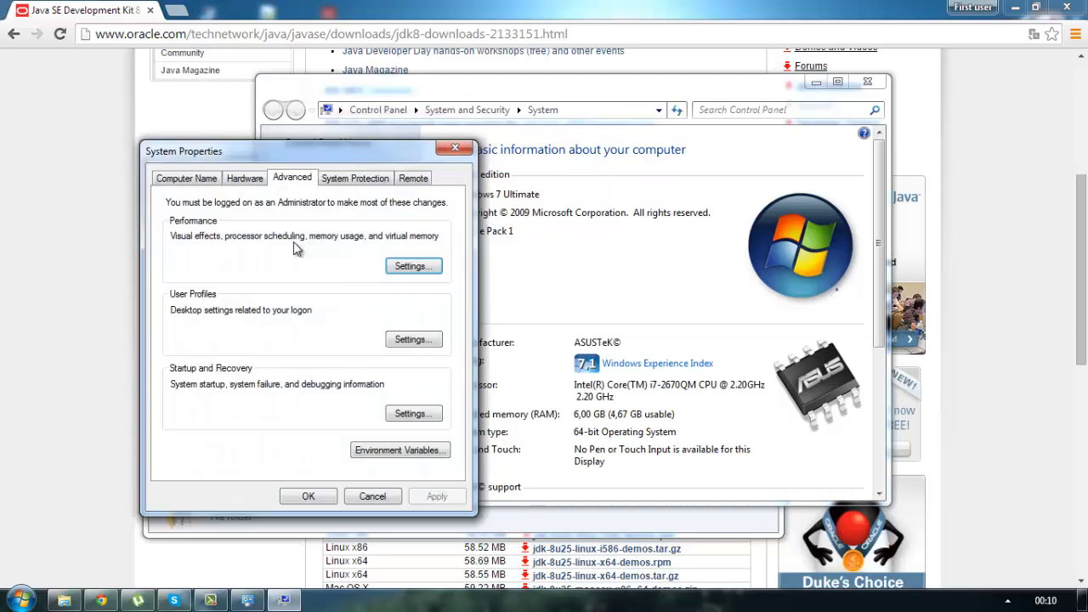
pyautogui.click(391, 451)
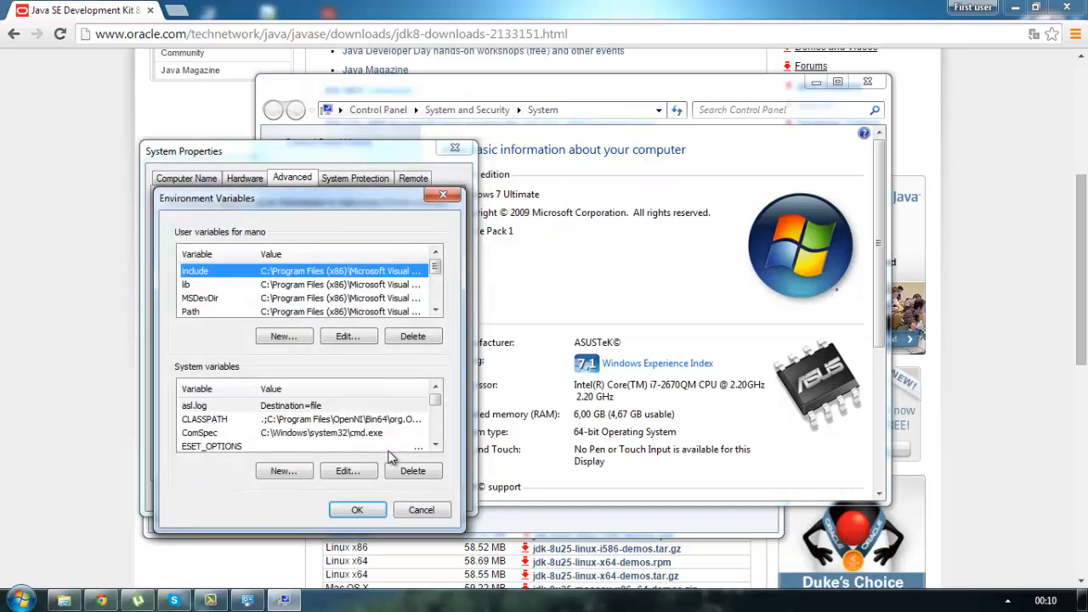
# - Create a user variable named JAVA_HOME with the copied value C:\Program Files\Java\jdk1.8.0_25, and confirm the environment variables and system properties
pyautogui.click(265, 337)
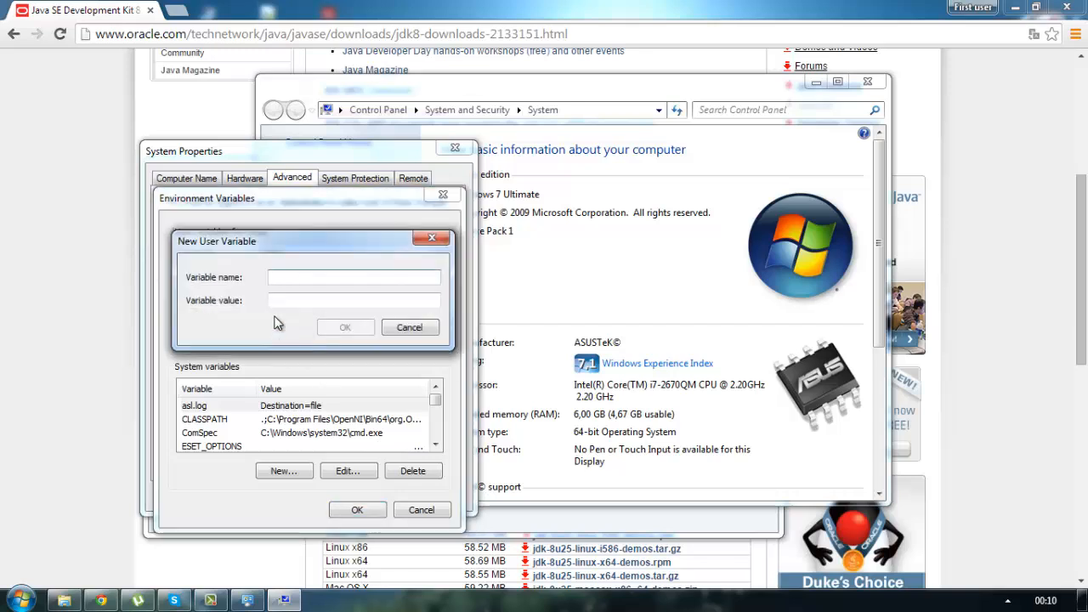
pyautogui.write('JAVA_HOME')
pyautogui.click(311, 301)
pyautogui.rightClick(312, 301)
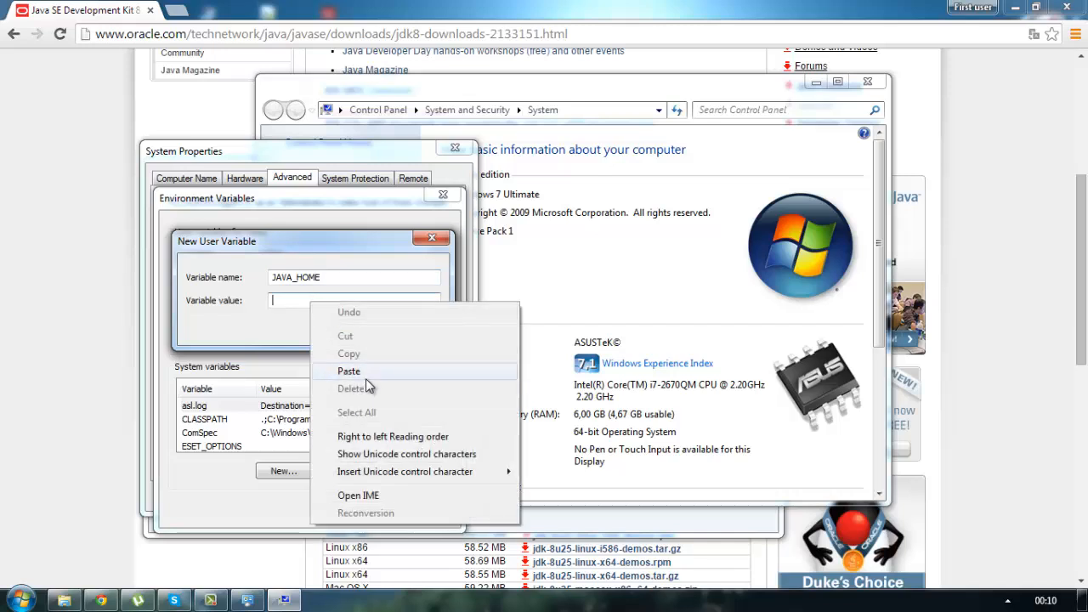
pyautogui.click(344, 370)
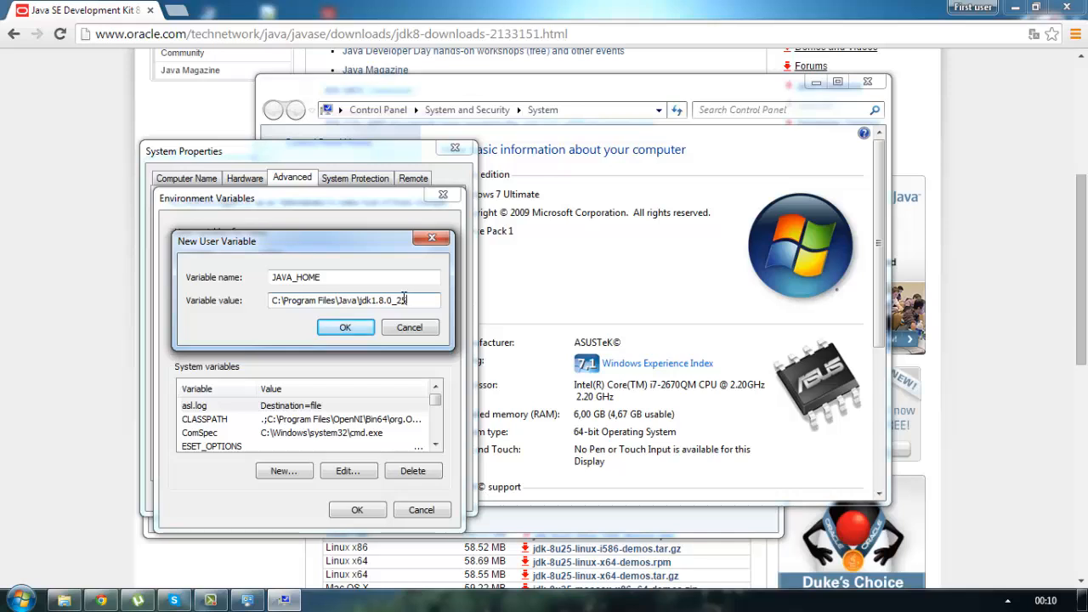
pyautogui.moveTo(410, 300); pyautogui.dragTo(183, 281)
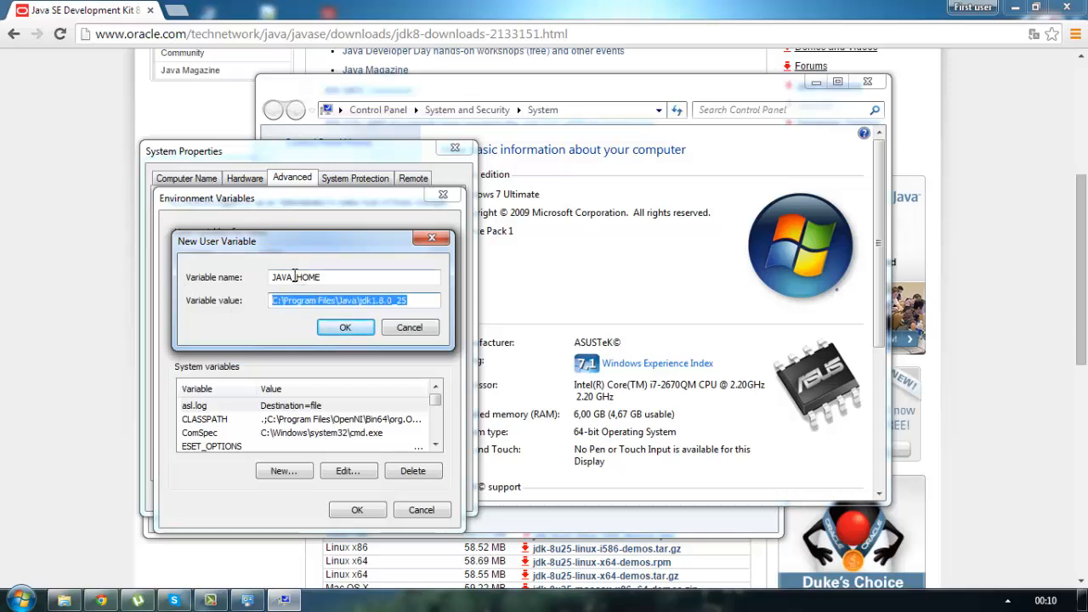
pyautogui.click(346, 330)
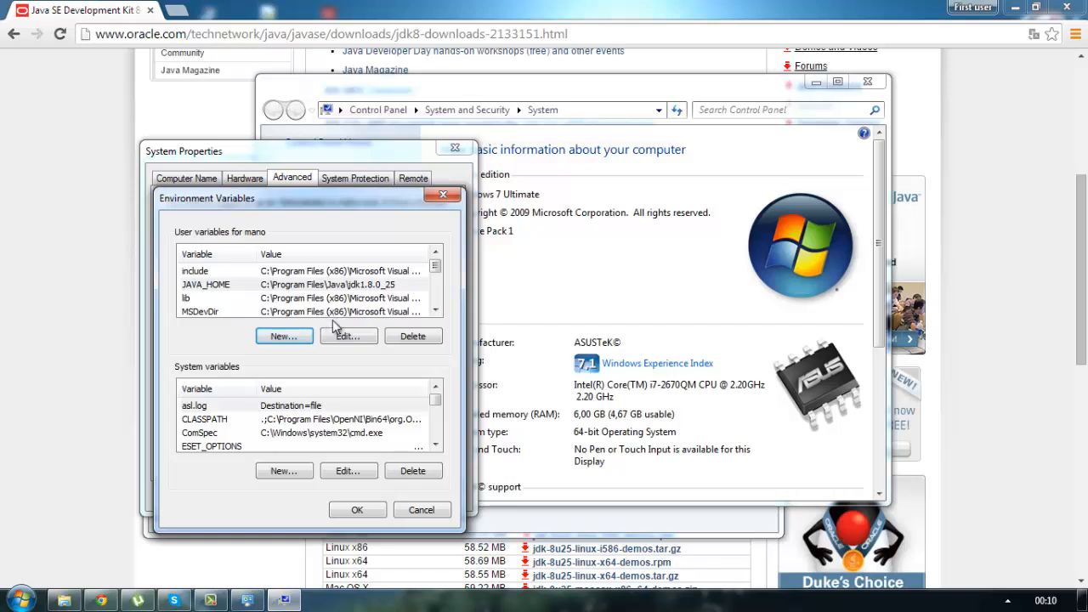
pyautogui.click(352, 509)
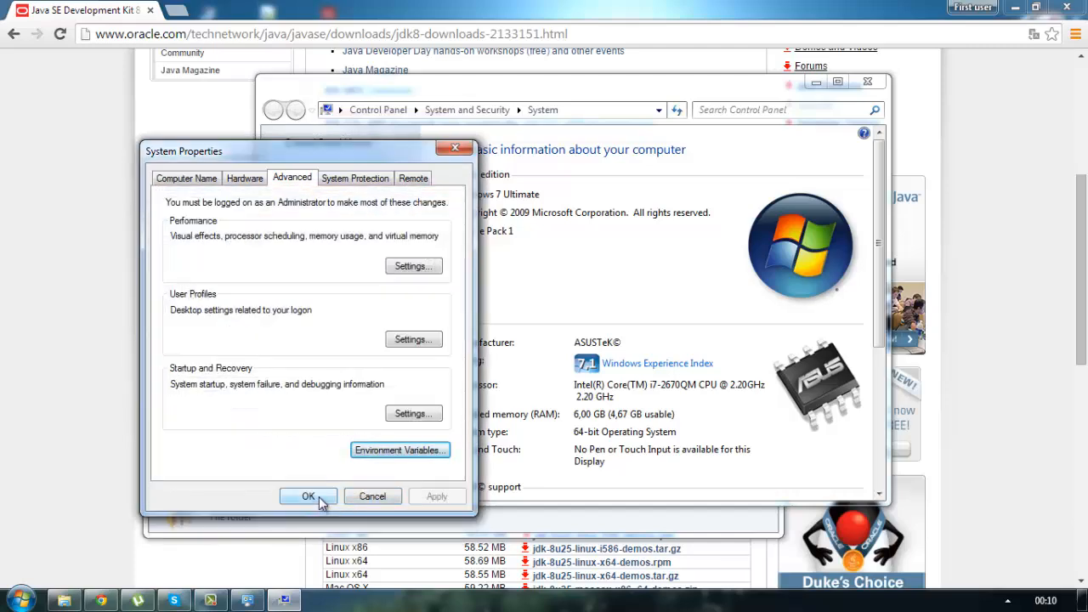
pyautogui.click(321, 503)
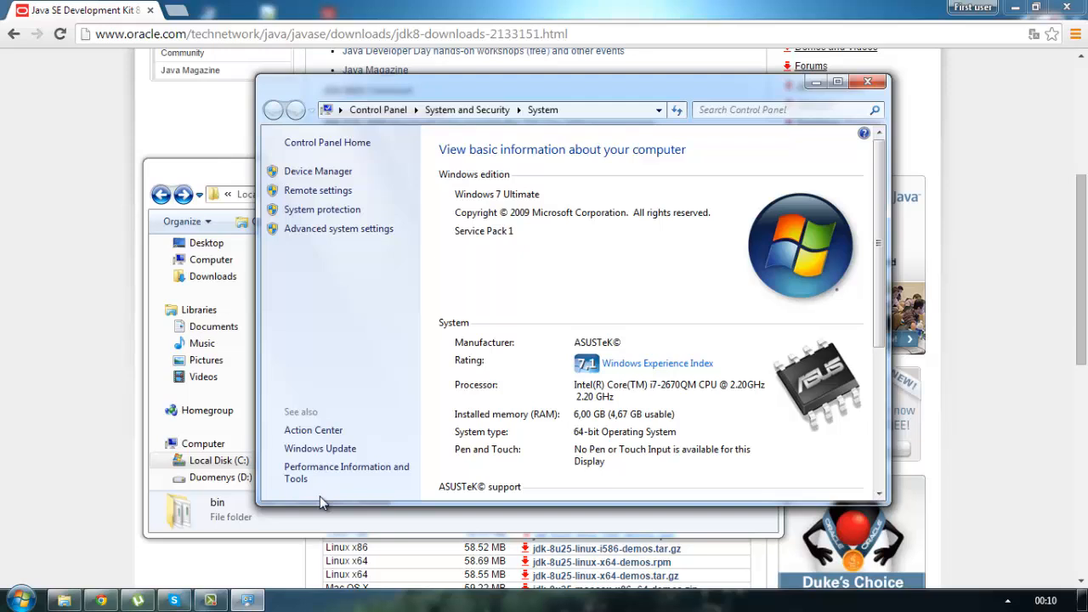